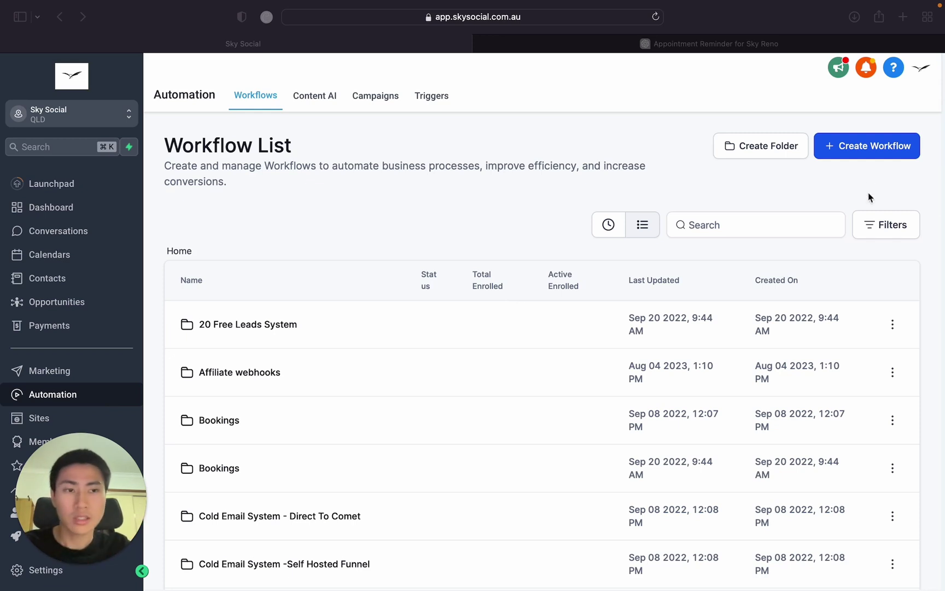
Create a workflow from scratch with a Customer Booked Appointment trigger.
{"action": "left_click", "coordinate": [110, 358]}
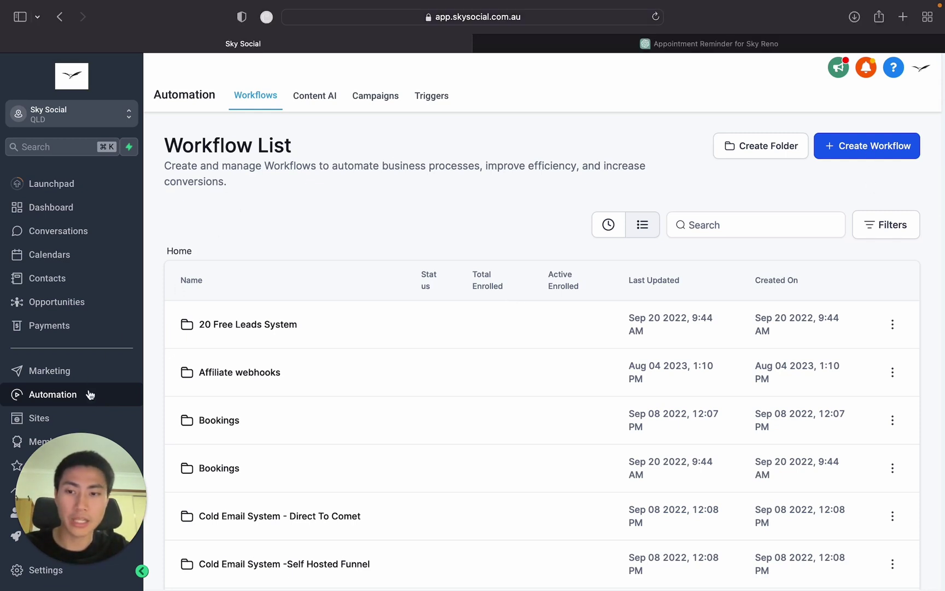
{"action": "left_click", "coordinate": [890, 150]}
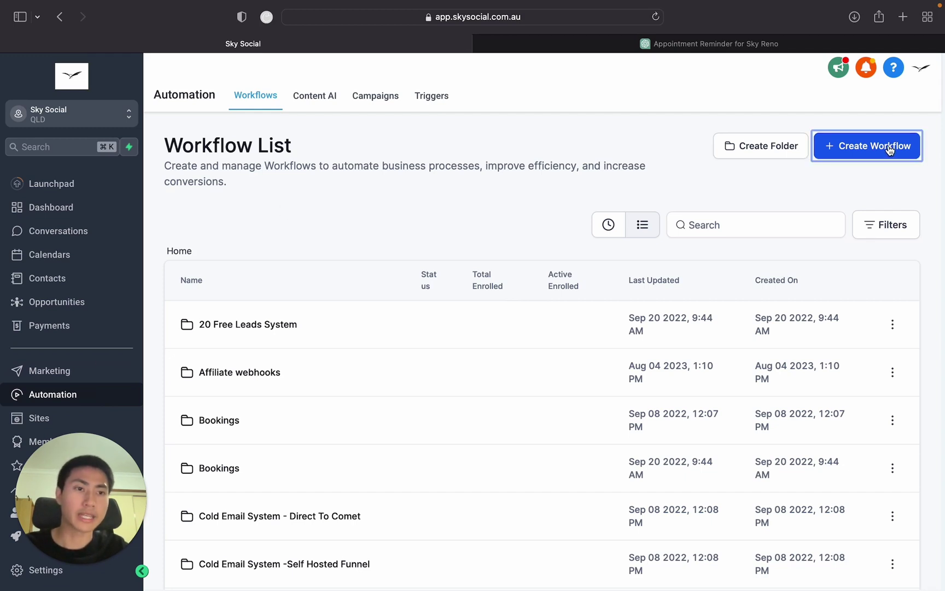
{"action": "left_click", "coordinate": [387, 338]}
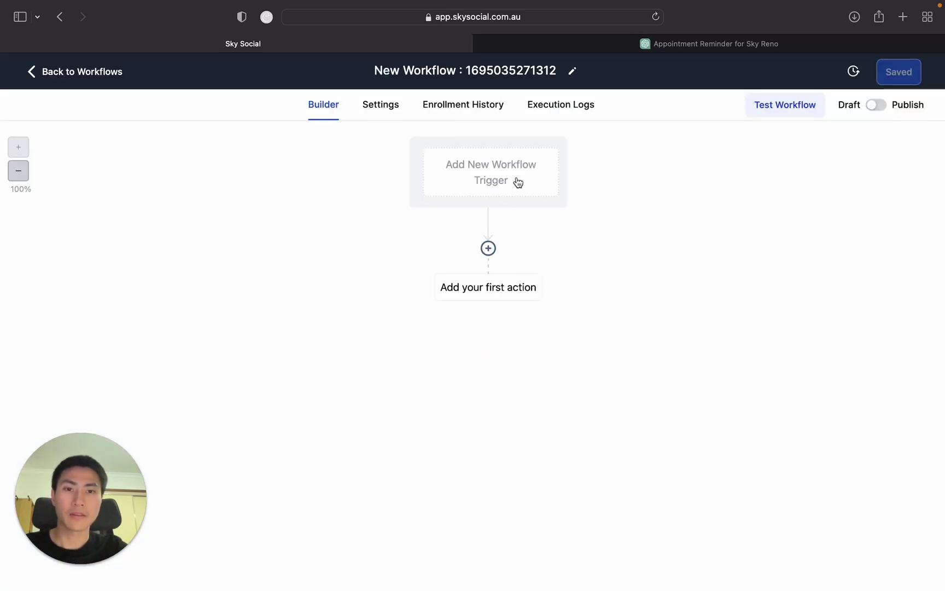
{"action": "left_click", "coordinate": [517, 182]}
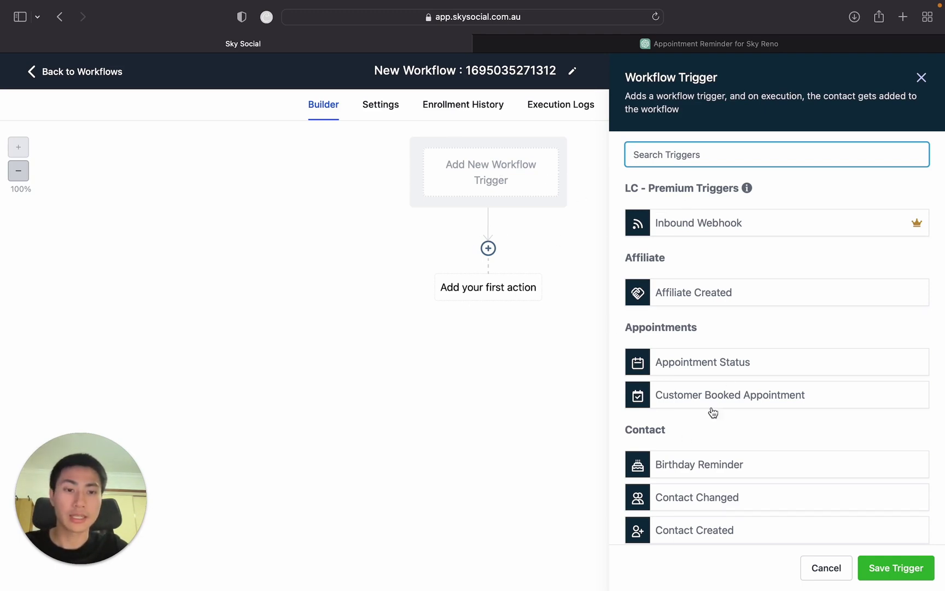
{"action": "left_click", "coordinate": [741, 400]}
Filter the trigger to the chosen booking calendar with an In calendar filter and save it.
{"action": "left_click", "coordinate": [423, 268]}
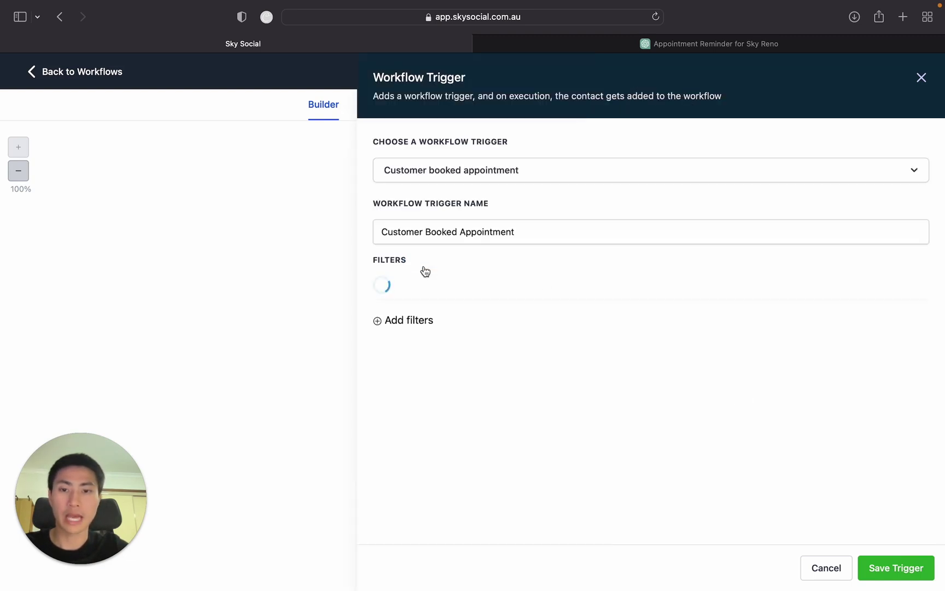
{"action": "left_click", "coordinate": [466, 295]}
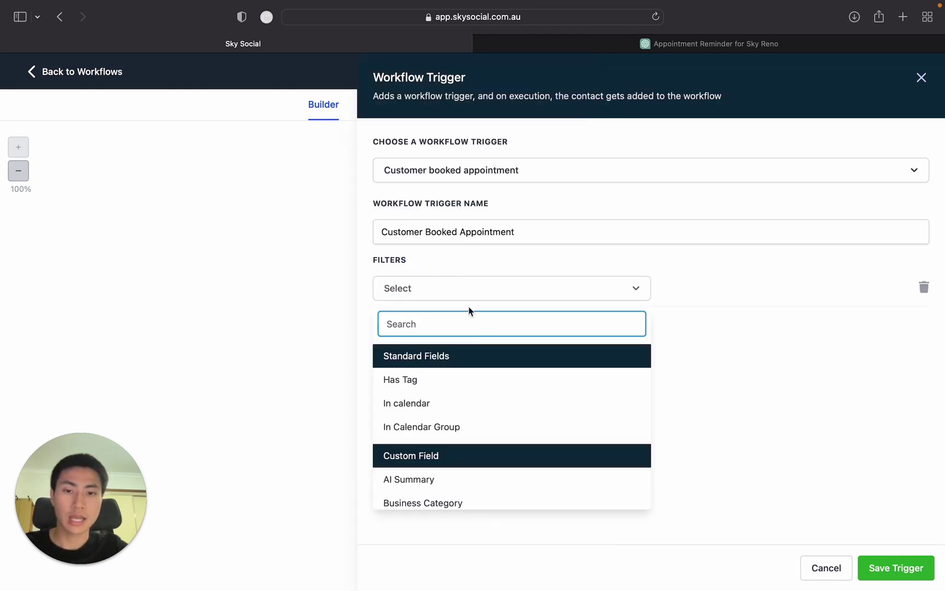
{"action": "left_click", "coordinate": [472, 410]}
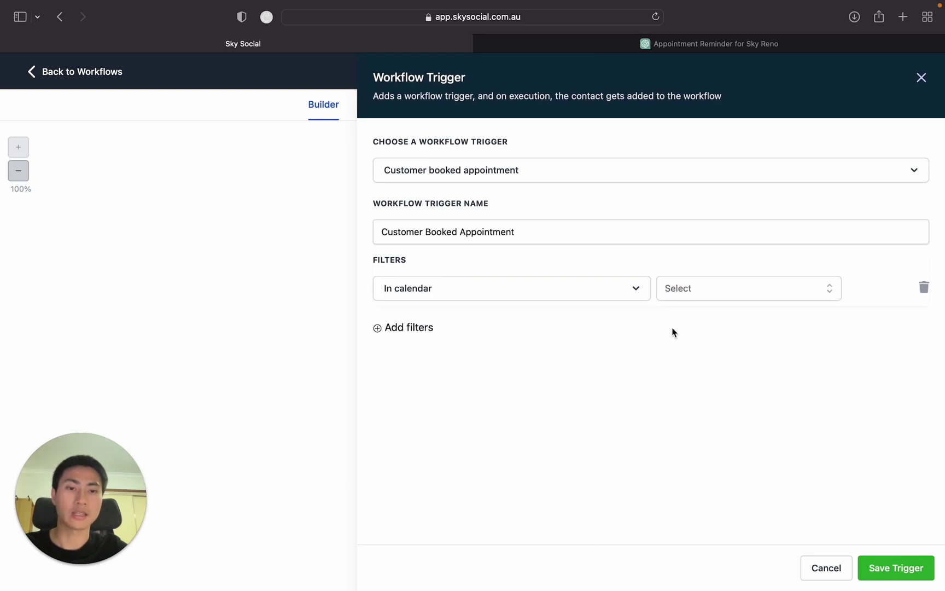
{"action": "left_click", "coordinate": [716, 298]}
{"action": "scroll", "coordinate": [749, 375], "scroll_direction": "down", "scroll_amount": 3}
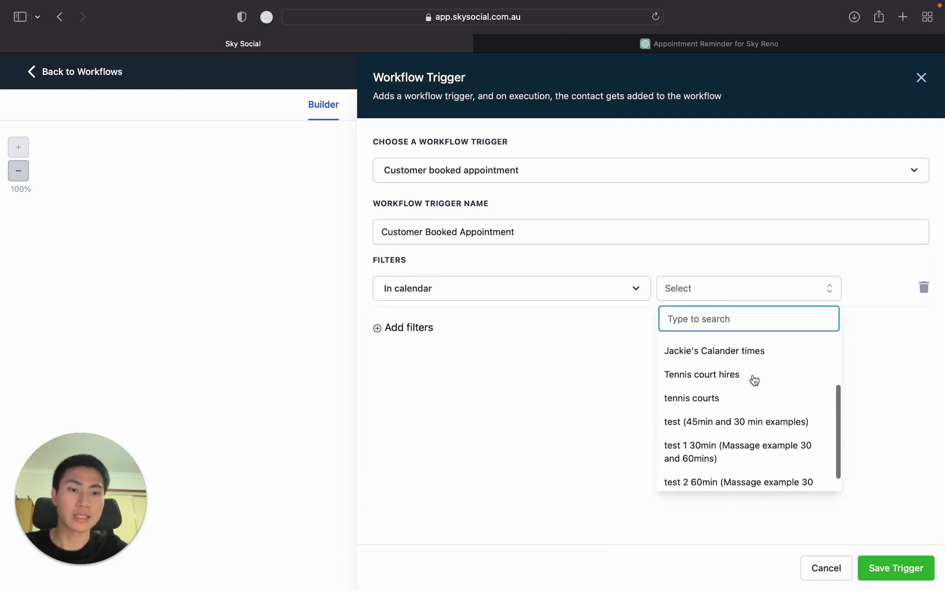
{"action": "scroll", "coordinate": [753, 380], "scroll_direction": "up", "scroll_amount": 3}
{"action": "left_click", "coordinate": [717, 422]}
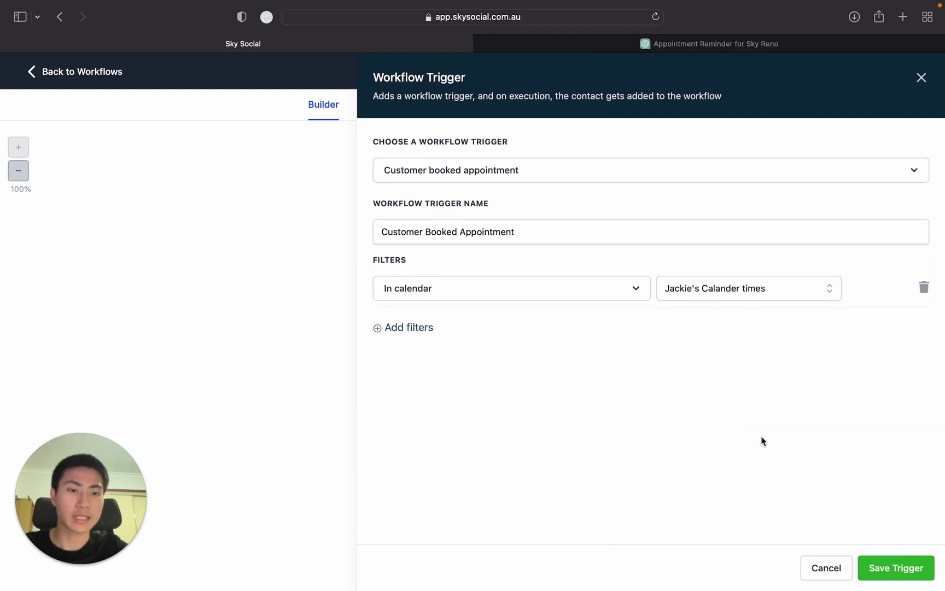
{"action": "left_click", "coordinate": [894, 577]}
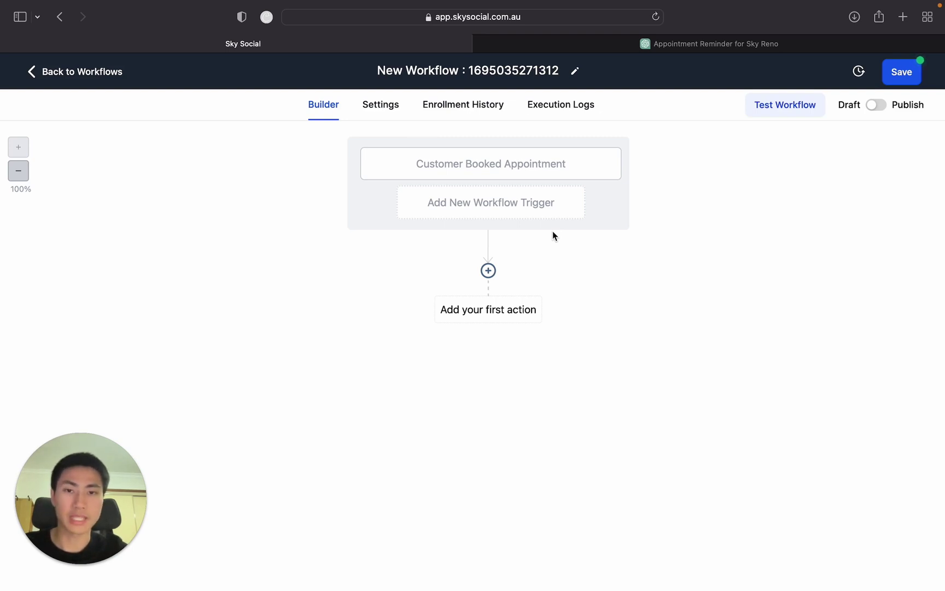
Add a Send Email action right after the appointment trigger.
{"action": "left_click", "coordinate": [488, 270]}
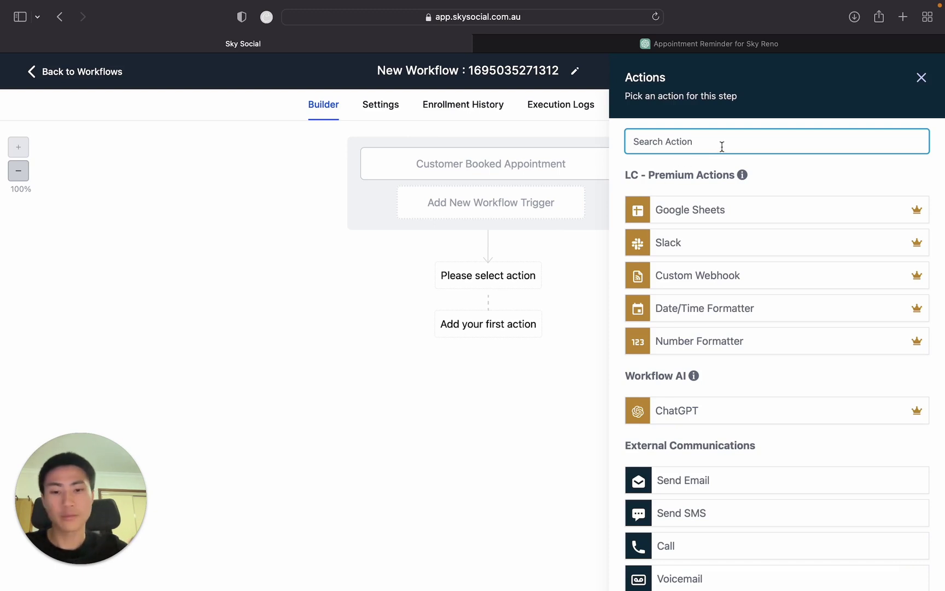
{"action": "type", "text": "em"}
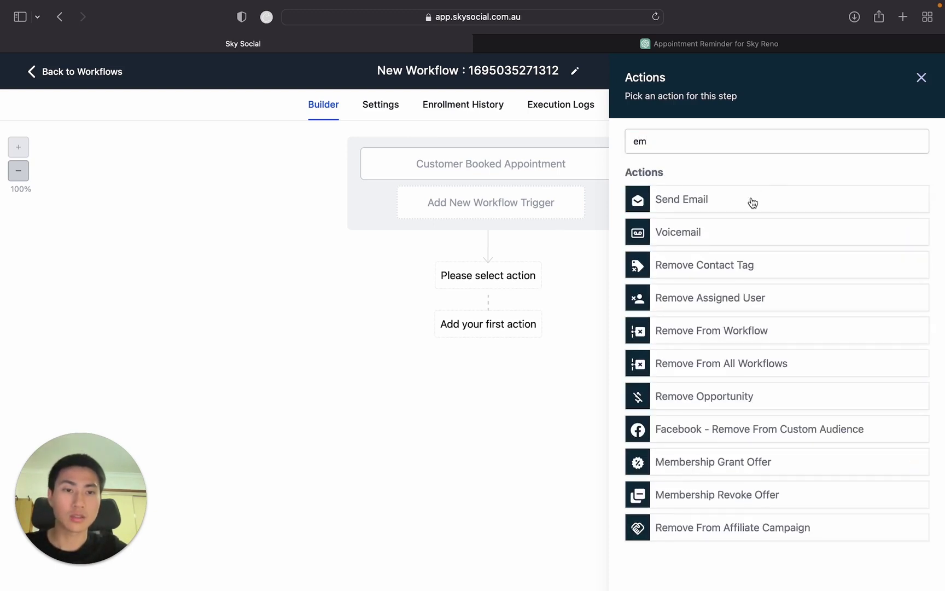
{"action": "left_click", "coordinate": [753, 200]}
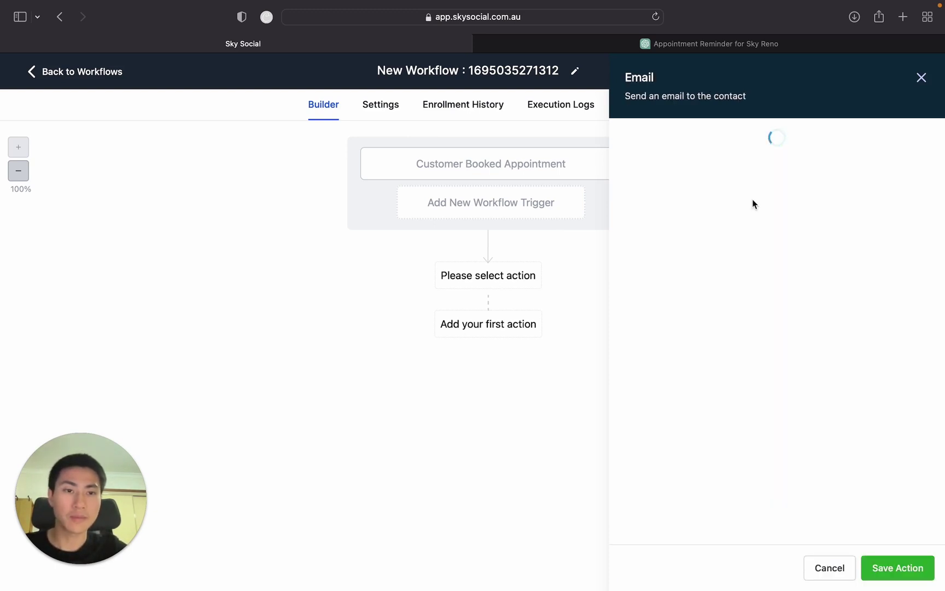
Set the email's From Name to 'Sky Reno' and From Email to the business contact address.
{"action": "left_click", "coordinate": [715, 237]}
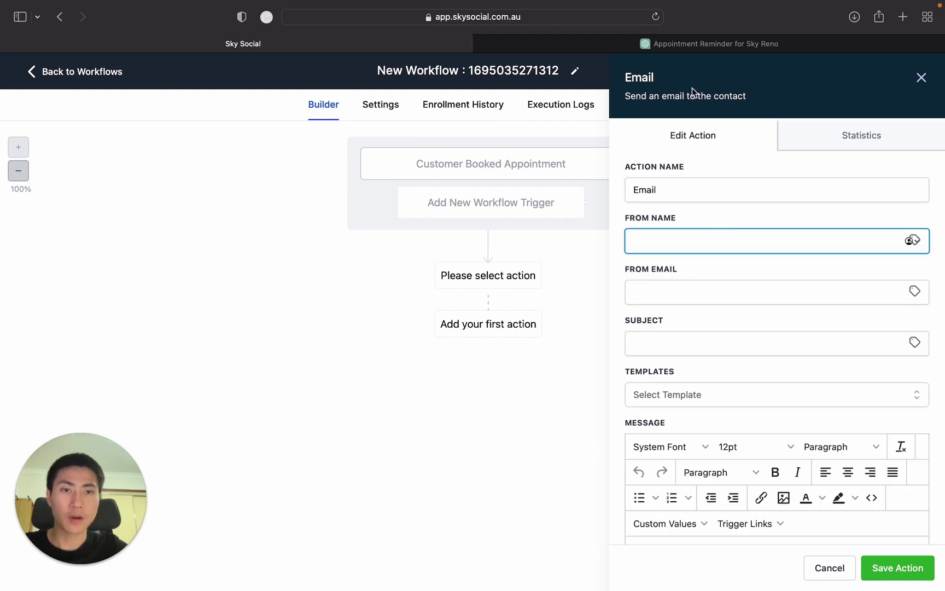
{"action": "type", "text": "A"}
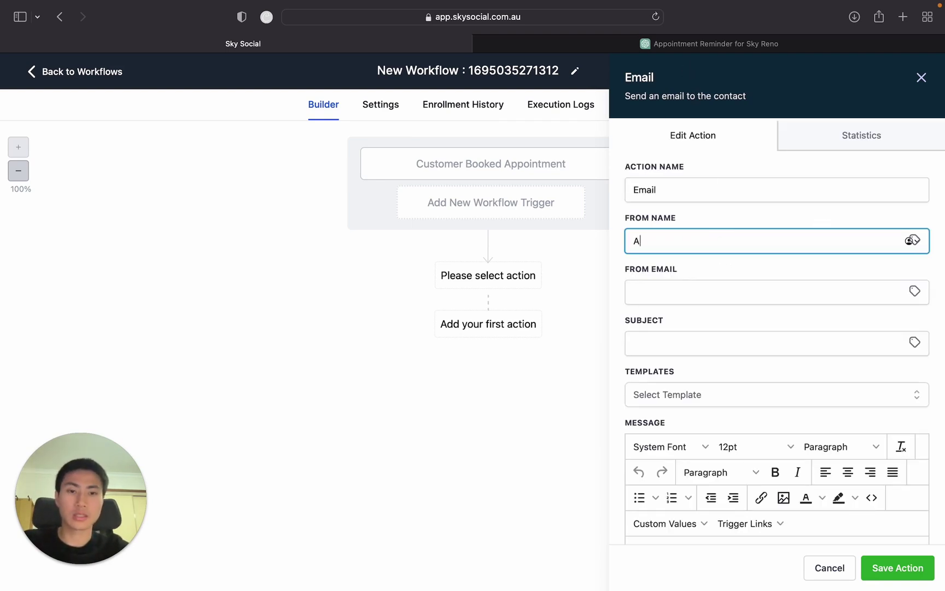
{"action": "key", "text": "BackSpace"}
{"action": "type", "text": "Sky Reno"}
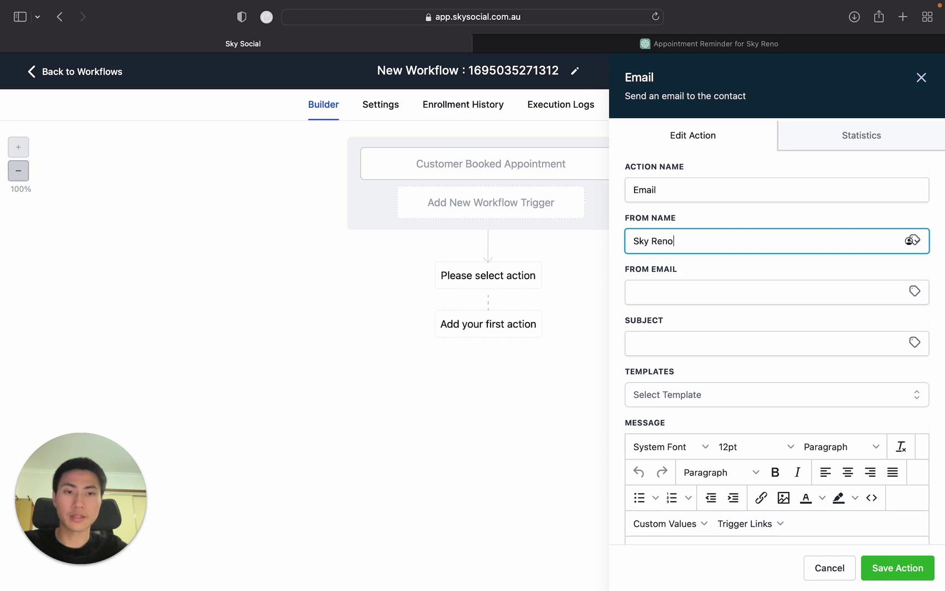
{"action": "left_click", "coordinate": [726, 291]}
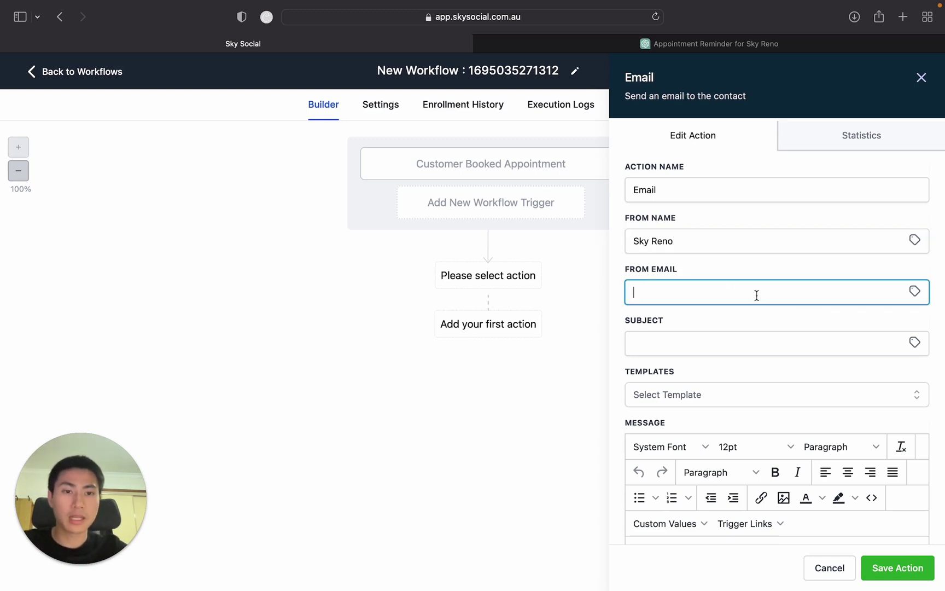
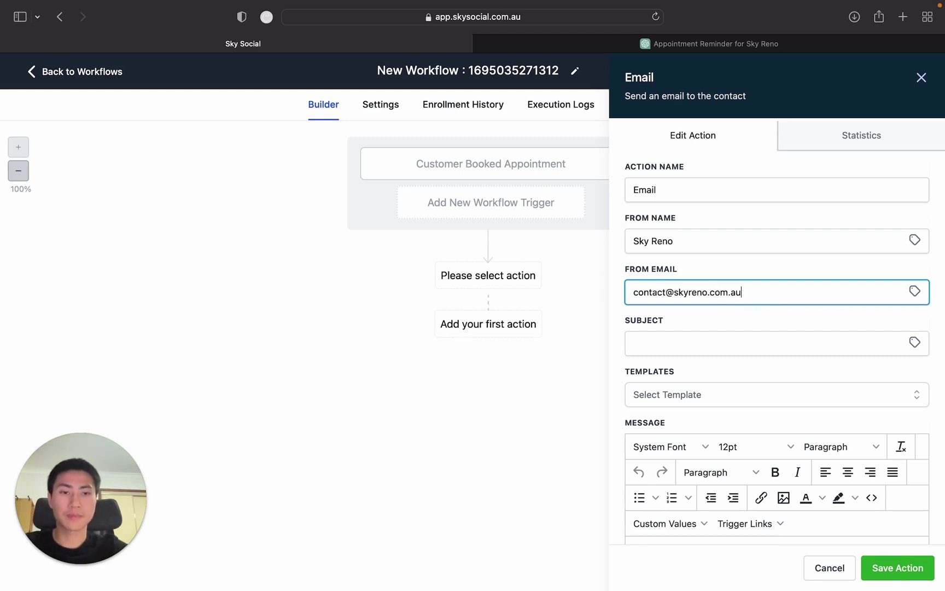
{"action": "left_click", "coordinate": [682, 343]}
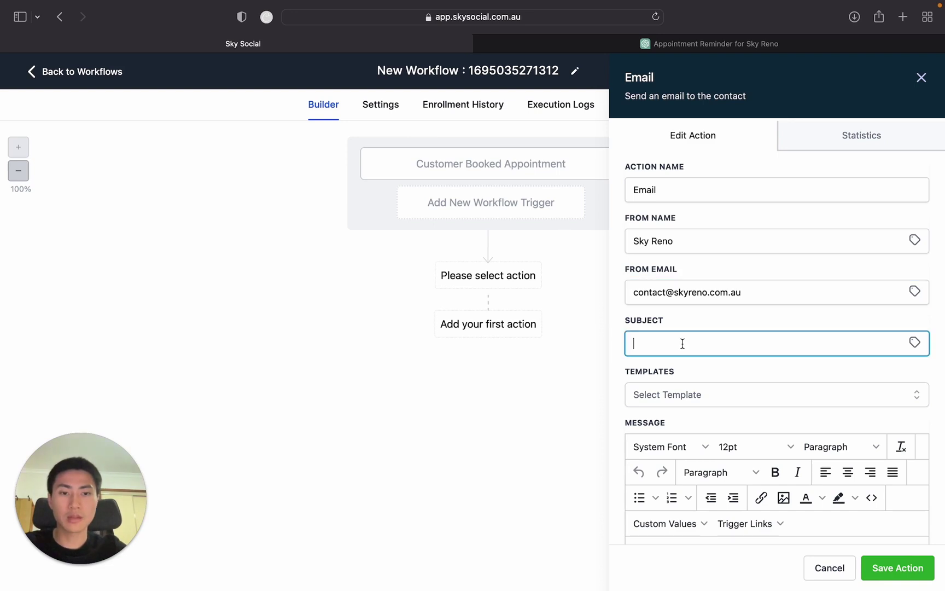
{"action": "left_click", "coordinate": [754, 48]}
{"action": "scroll", "coordinate": [397, 170], "scroll_direction": "up", "scroll_amount": 1}
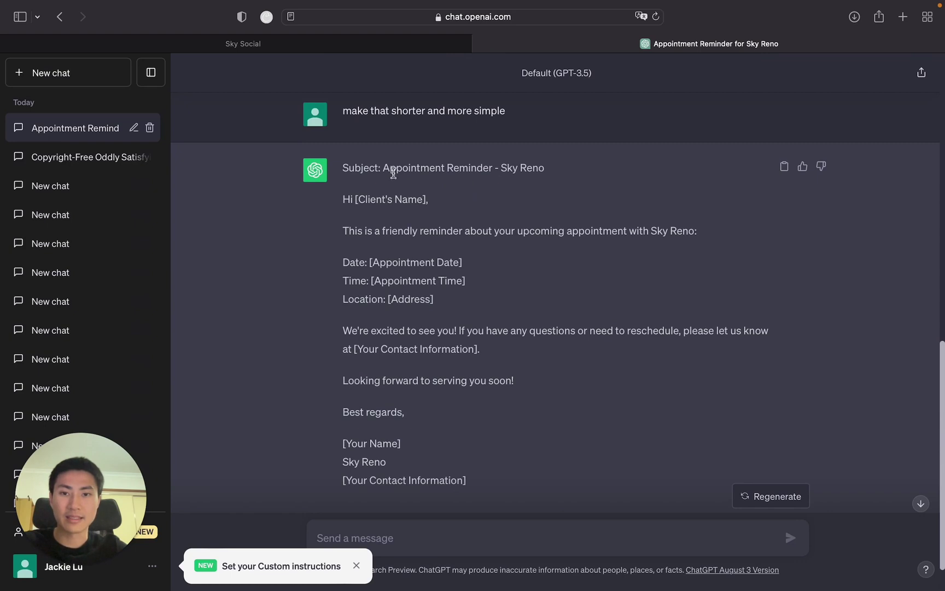
Copy the subject 'Appointment Reminder - Sky Reno' from ChatGPT into the email's Subject.
{"action": "left_click_drag", "start_coordinate": [382, 167], "coordinate": [550, 172]}
{"action": "key", "text": "super+c"}
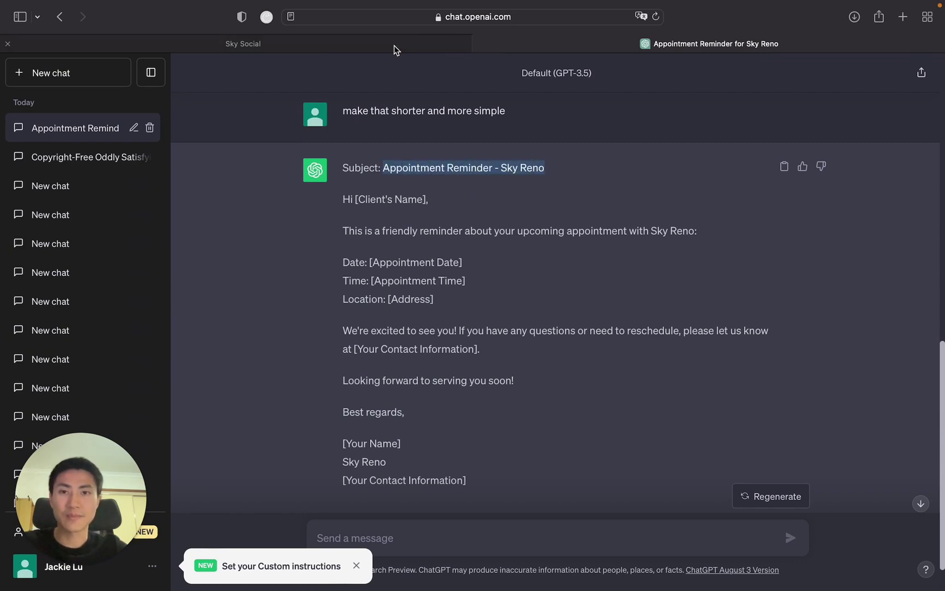
{"action": "left_click", "coordinate": [394, 45]}
{"action": "key", "text": "super+v"}
Copy ChatGPT's reminder body, greeting to sign-off, into the email's Message field.
{"action": "scroll", "coordinate": [698, 302], "scroll_direction": "down", "scroll_amount": 5}
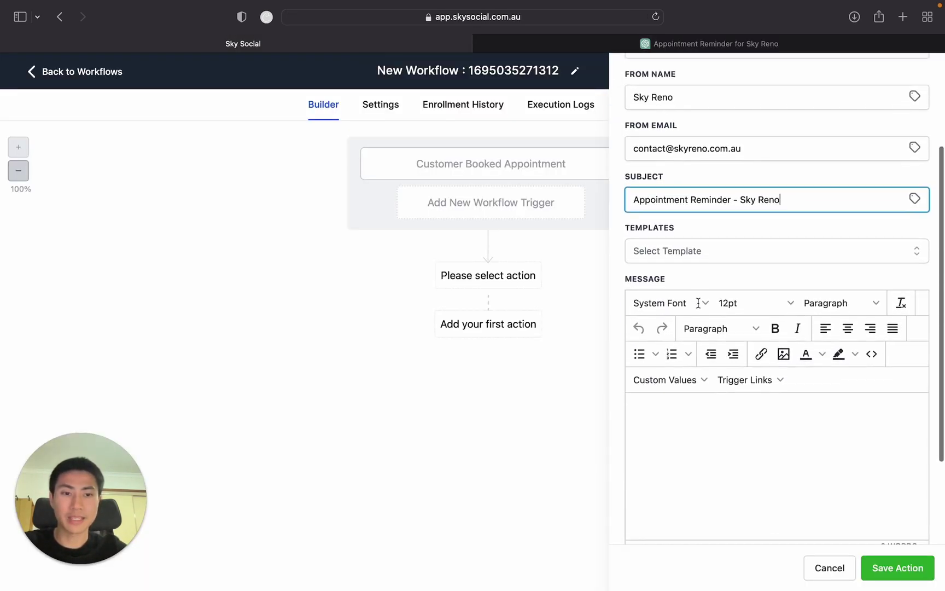
{"action": "left_click", "coordinate": [660, 382]}
{"action": "left_click", "coordinate": [578, 45]}
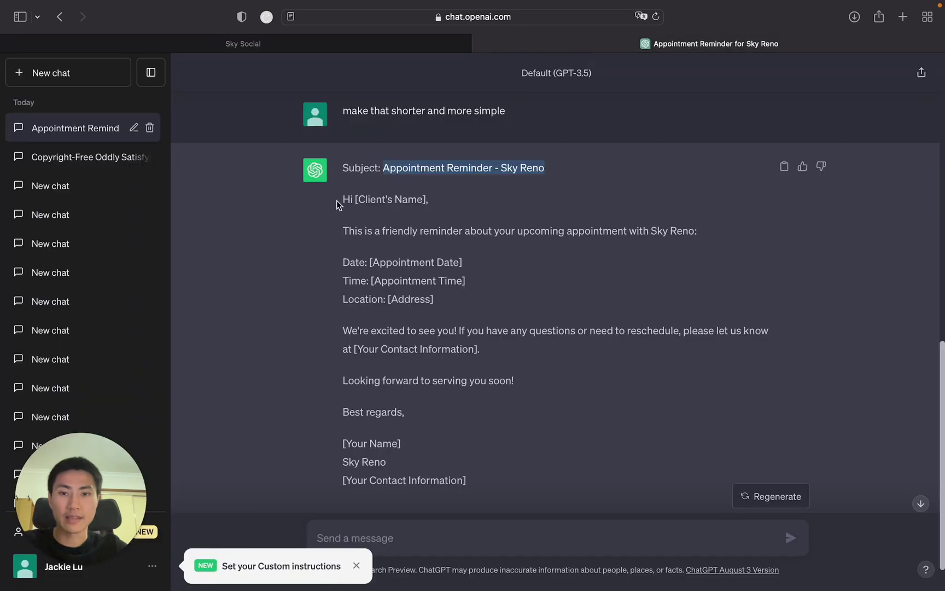
{"action": "left_click_drag", "start_coordinate": [342, 201], "coordinate": [430, 459]}
{"action": "key", "text": "super+c"}
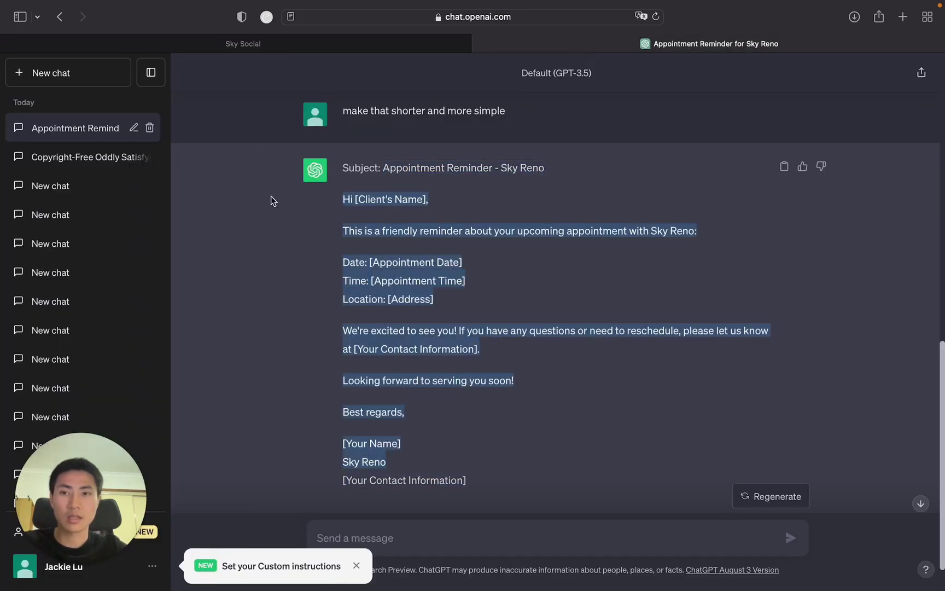
{"action": "left_click", "coordinate": [261, 46]}
{"action": "key", "text": "super+v"}
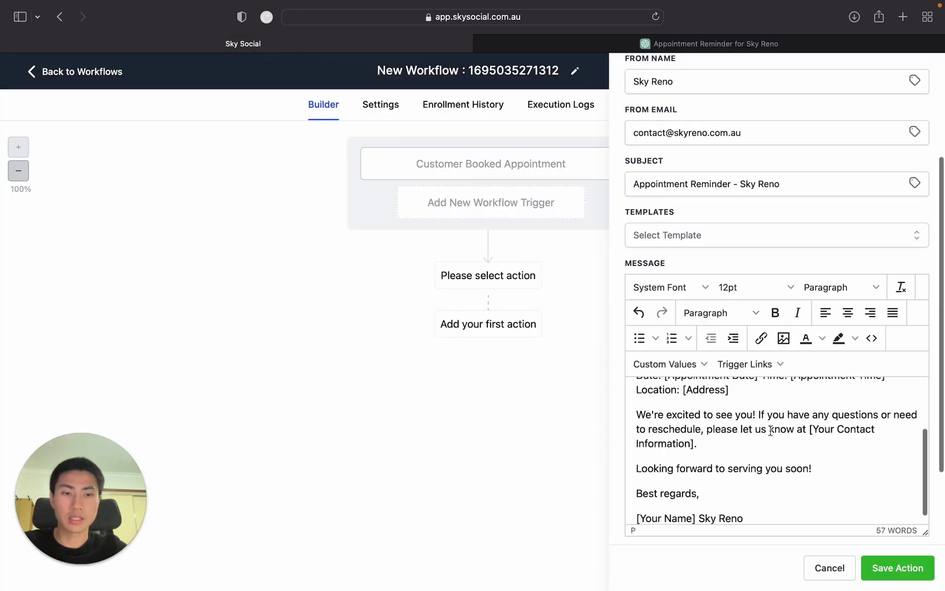
Replace [Client's Name] in the greeting with the Contact First Name custom value.
{"action": "scroll", "coordinate": [770, 430], "scroll_direction": "up", "scroll_amount": 5}
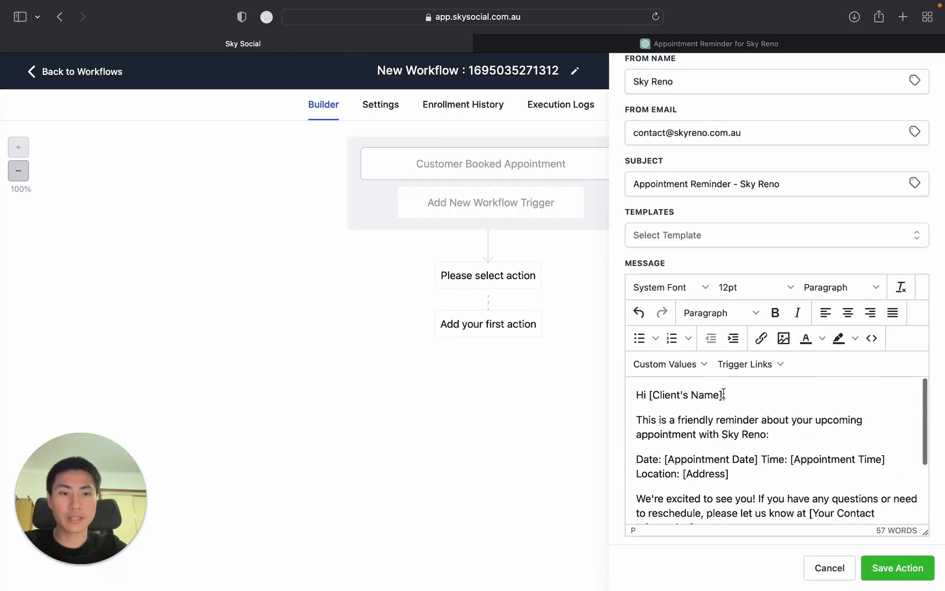
{"action": "left_click_drag", "start_coordinate": [726, 394], "coordinate": [650, 394]}
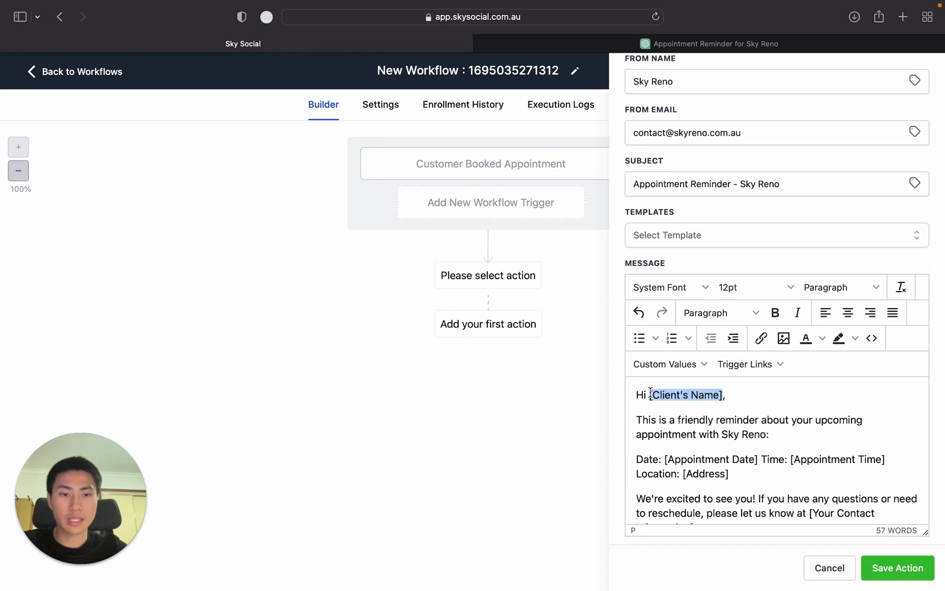
{"action": "key", "text": "BackSpace"}
{"action": "left_click", "coordinate": [705, 363]}
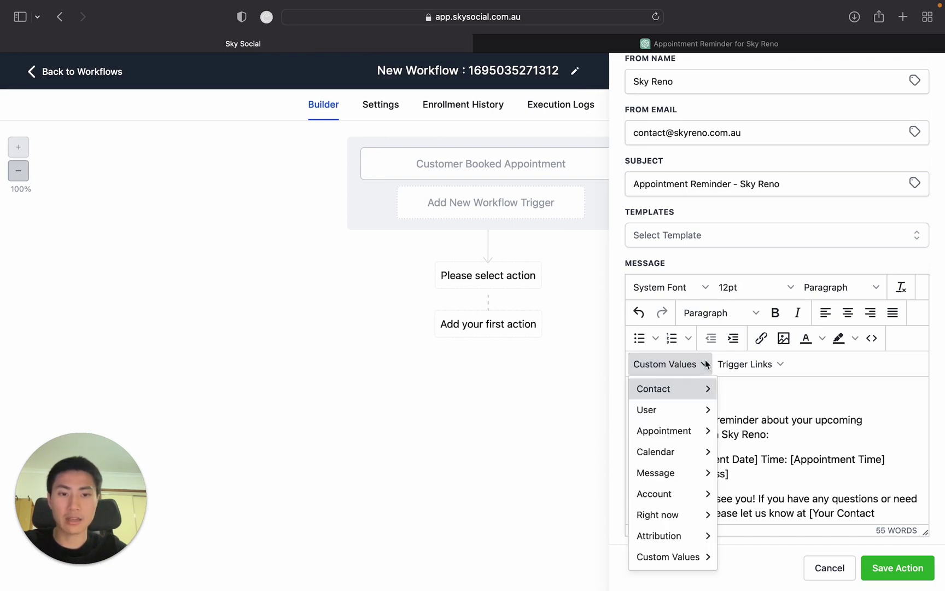
{"action": "mouse_move", "coordinate": [691, 395]}
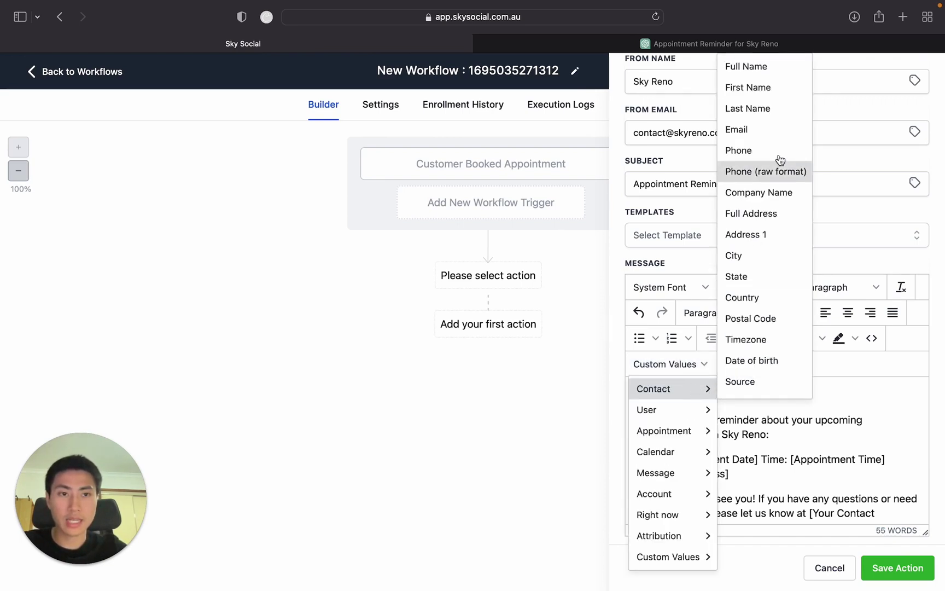
{"action": "left_click", "coordinate": [779, 88]}
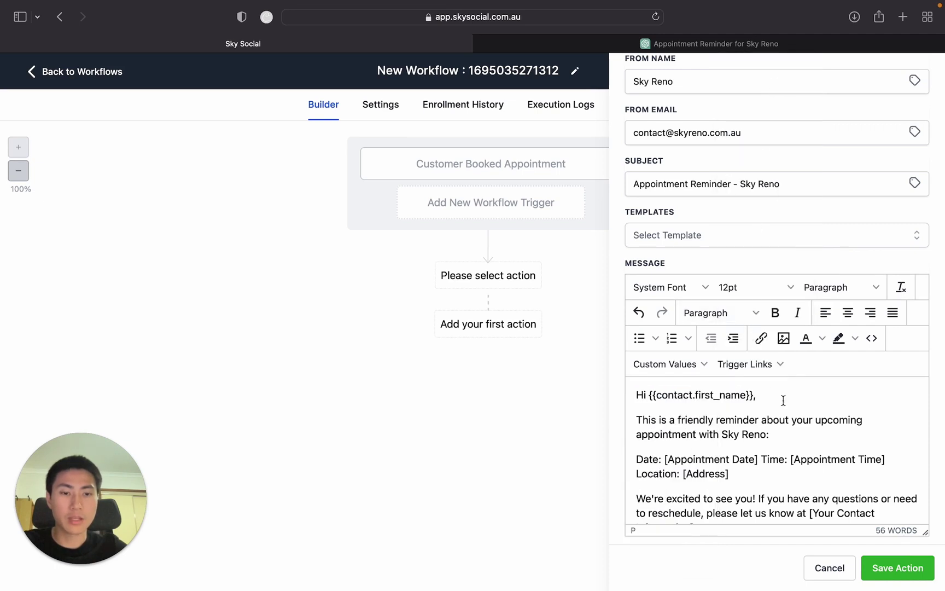
Replace [Appointment Date] with the Appointment Start Date value and move Time onto its own line.
{"action": "scroll", "coordinate": [783, 394], "scroll_direction": "down", "scroll_amount": 2}
{"action": "scroll", "coordinate": [784, 403], "scroll_direction": "up", "scroll_amount": 2}
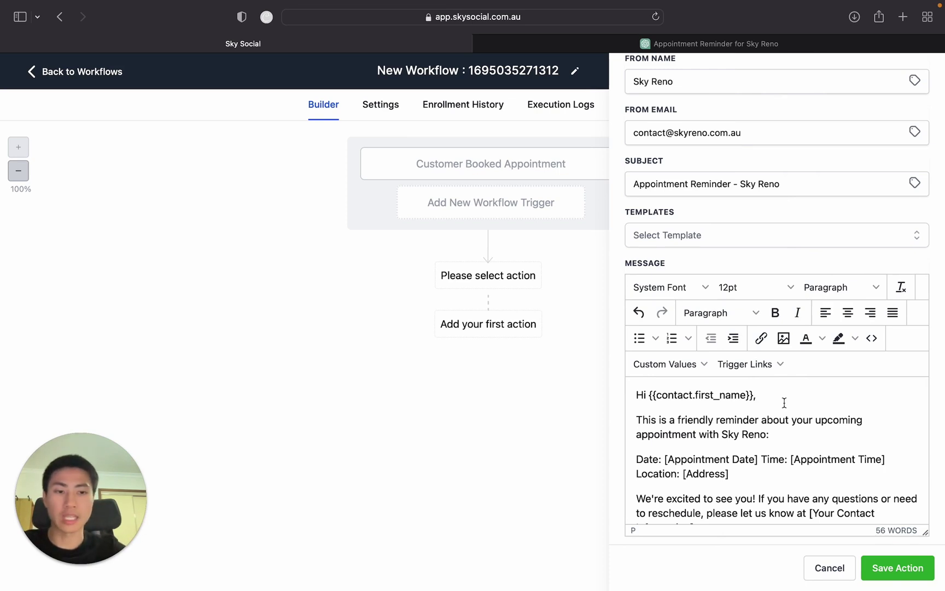
{"action": "scroll", "coordinate": [731, 422], "scroll_direction": "down", "scroll_amount": 1}
{"action": "scroll", "coordinate": [731, 422], "scroll_direction": "down", "scroll_amount": 1}
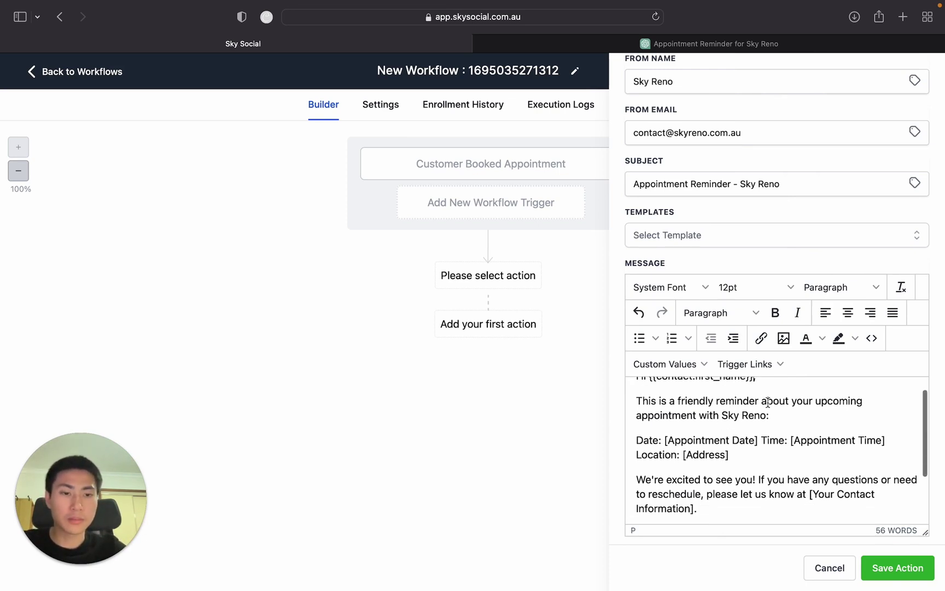
{"action": "scroll", "coordinate": [737, 419], "scroll_direction": "down", "scroll_amount": 2}
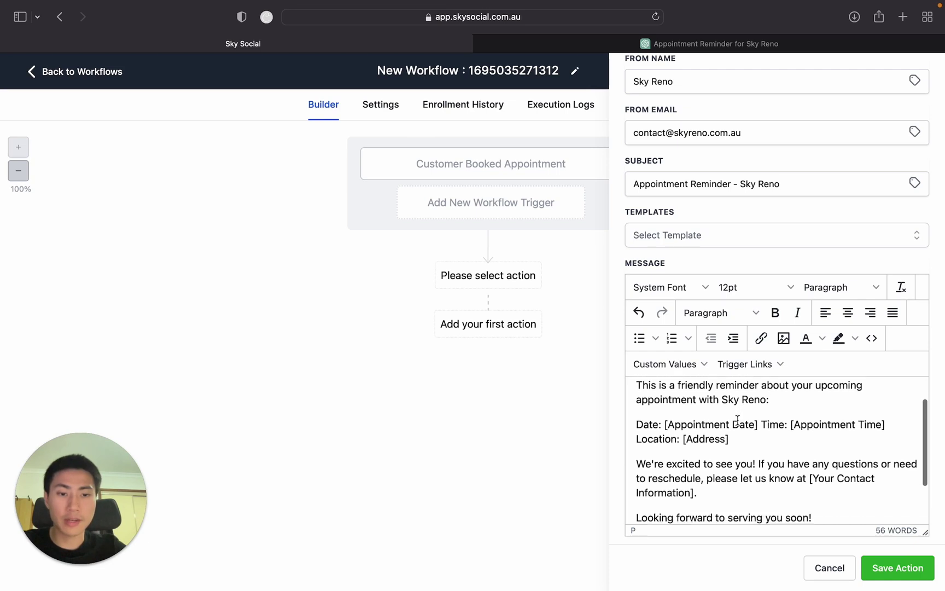
{"action": "left_click_drag", "start_coordinate": [761, 416], "coordinate": [667, 415]}
{"action": "key", "text": "BackSpace"}
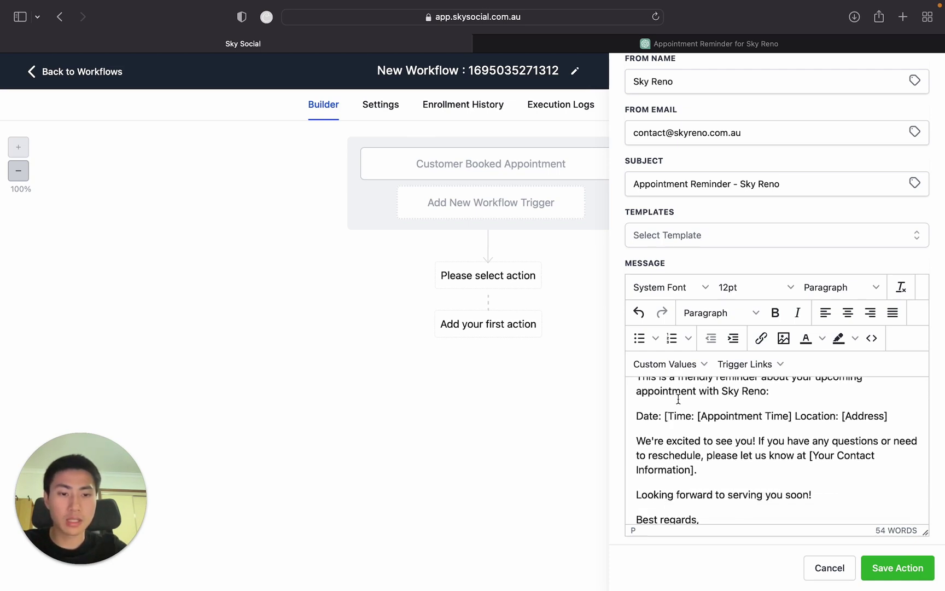
{"action": "key", "text": "BackSpace"}
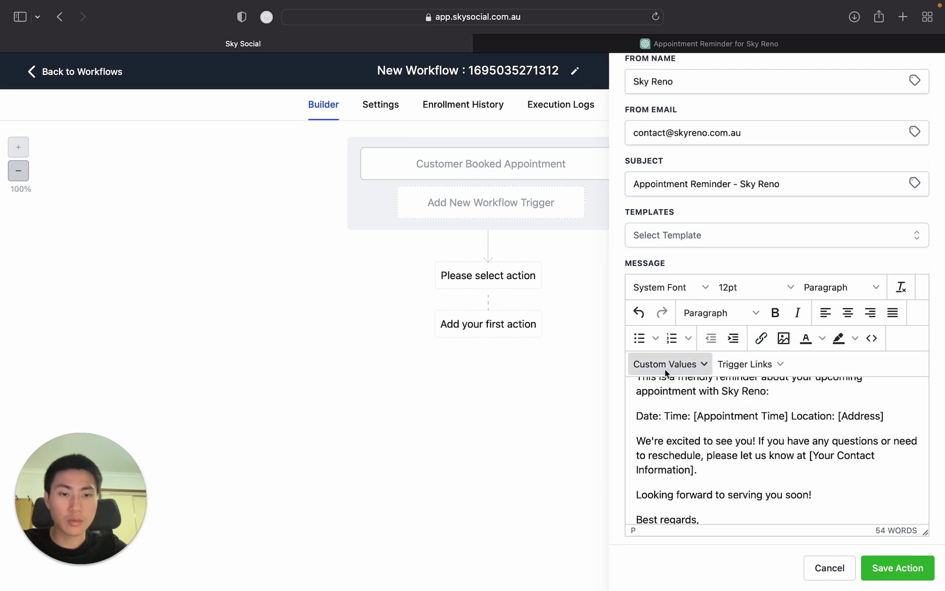
{"action": "left_click", "coordinate": [665, 365]}
{"action": "mouse_move", "coordinate": [696, 440]}
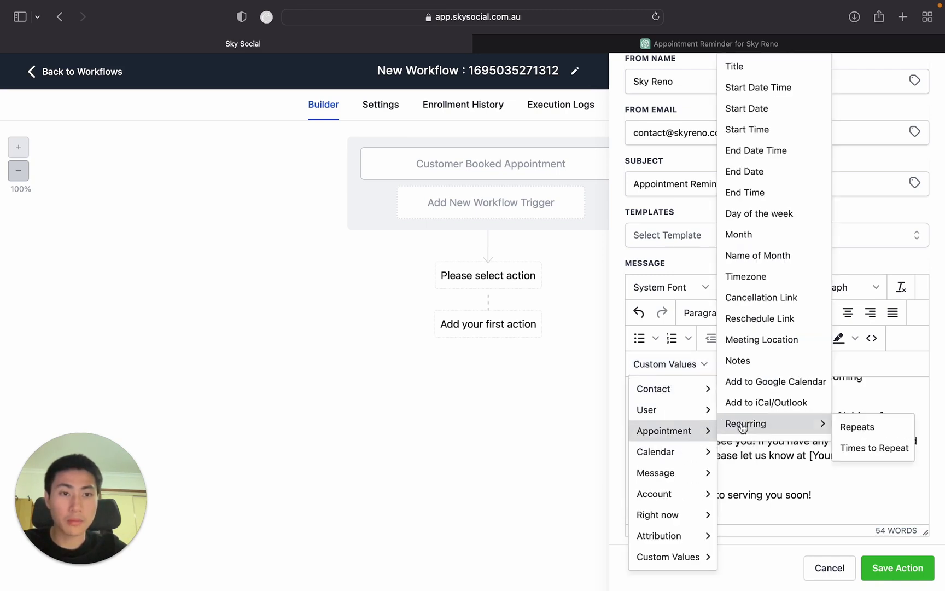
{"action": "left_click", "coordinate": [780, 112]}
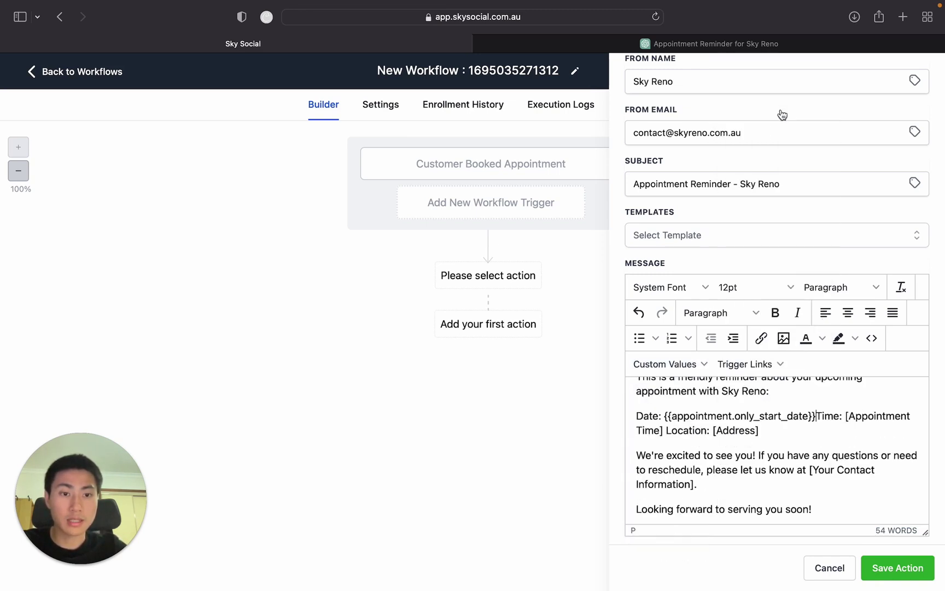
{"action": "key", "text": "shift+Return"}
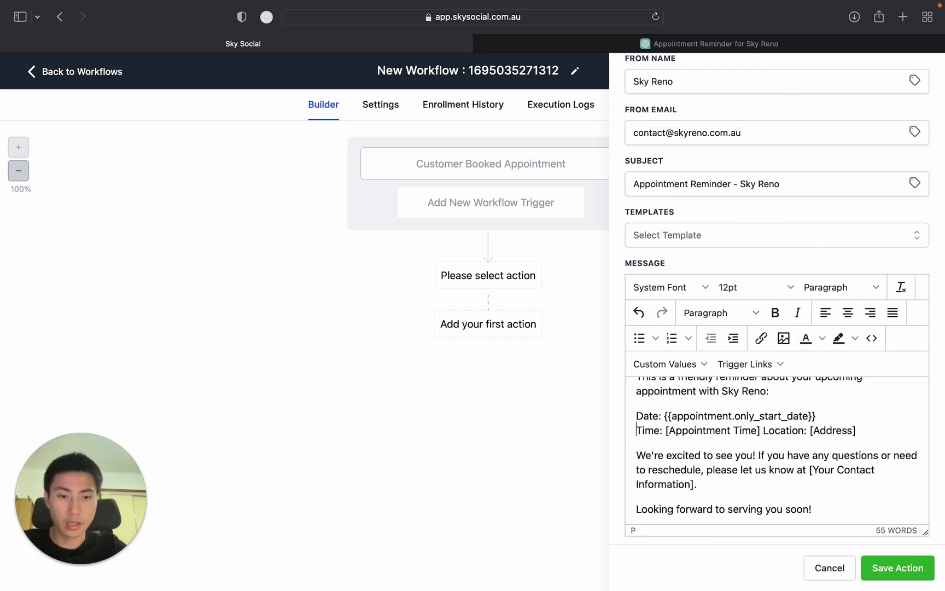
Put Location on its own line and replace [Appointment Time] with the Appointment Start Time value.
{"action": "left_click", "coordinate": [763, 430]}
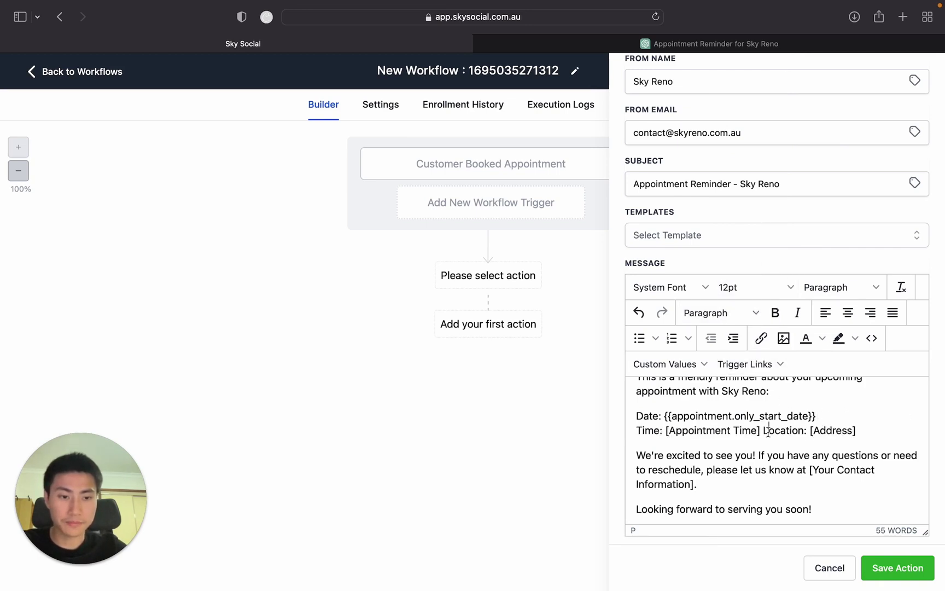
{"action": "key", "text": "shift+Return"}
{"action": "left_click_drag", "start_coordinate": [764, 431], "coordinate": [665, 431]}
{"action": "key", "text": "BackSpace"}
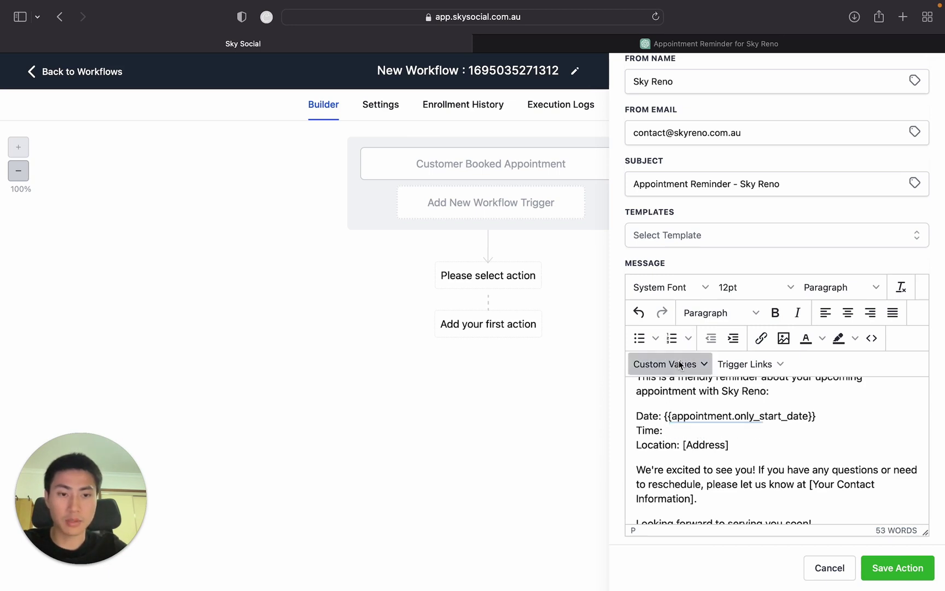
{"action": "left_click", "coordinate": [665, 364]}
{"action": "mouse_move", "coordinate": [686, 435]}
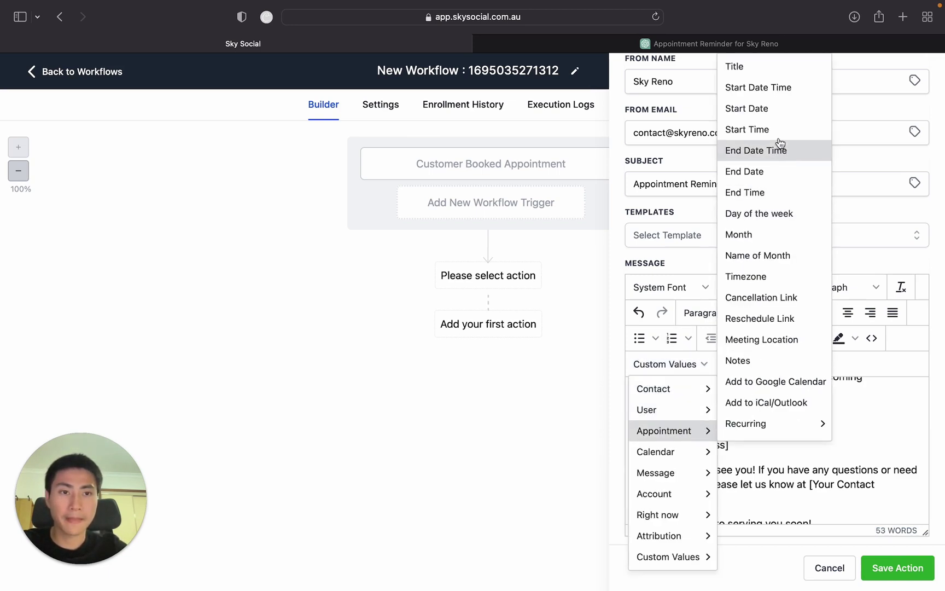
{"action": "left_click", "coordinate": [747, 129]}
Replace the address placeholder after Location with the appointment's Meeting Location value.
{"action": "left_click", "coordinate": [732, 444]}
{"action": "key", "text": "BackSpace"}
{"action": "key", "text": "BackSpace"}
{"action": "key", "text": "BackSpace"}
{"action": "key", "text": "BackSpace"}
{"action": "key", "text": "BackSpace"}
{"action": "key", "text": "BackSpace"}
{"action": "key", "text": "BackSpace"}
{"action": "key", "text": "BackSpace"}
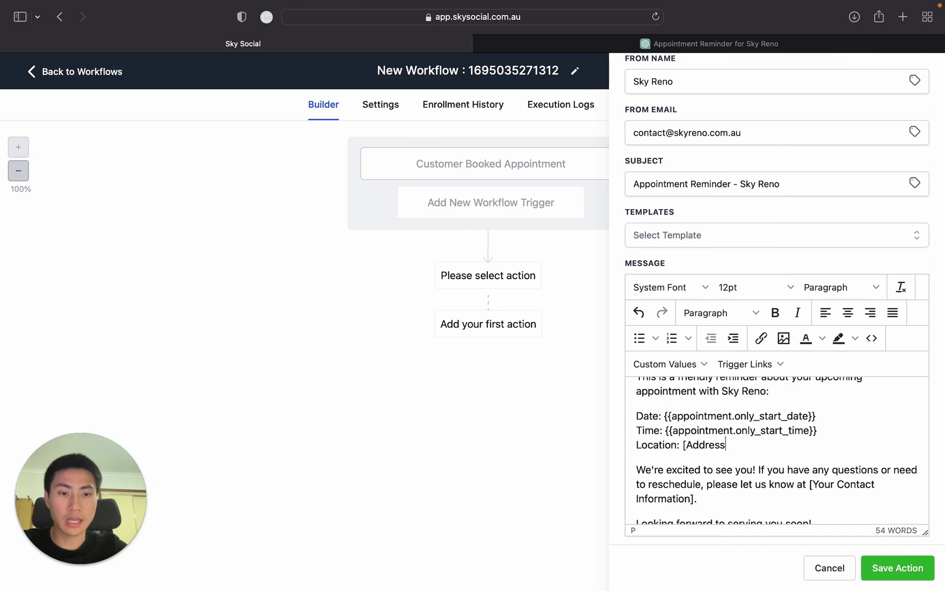
{"action": "key", "text": "BackSpace"}
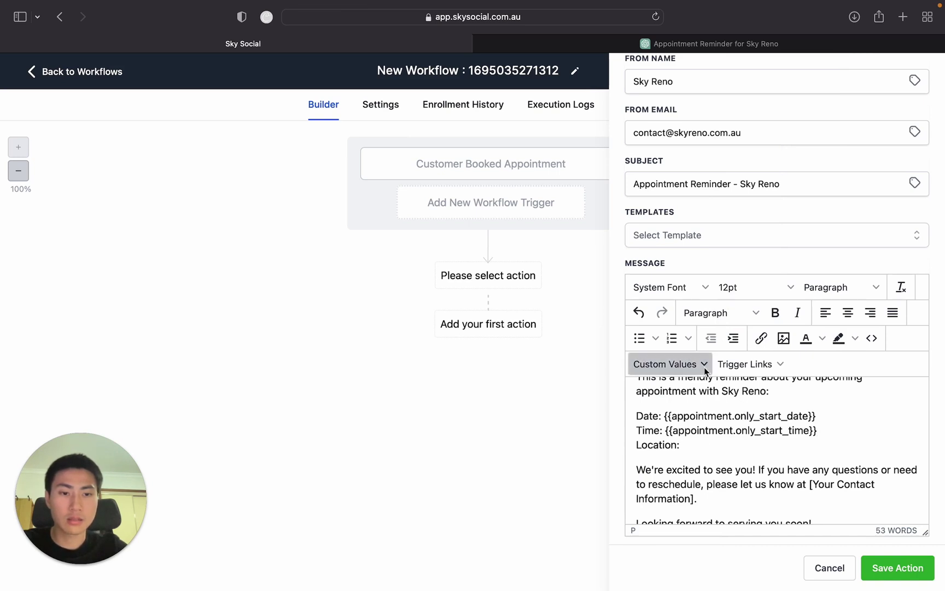
{"action": "left_click", "coordinate": [665, 364]}
{"action": "mouse_move", "coordinate": [695, 437]}
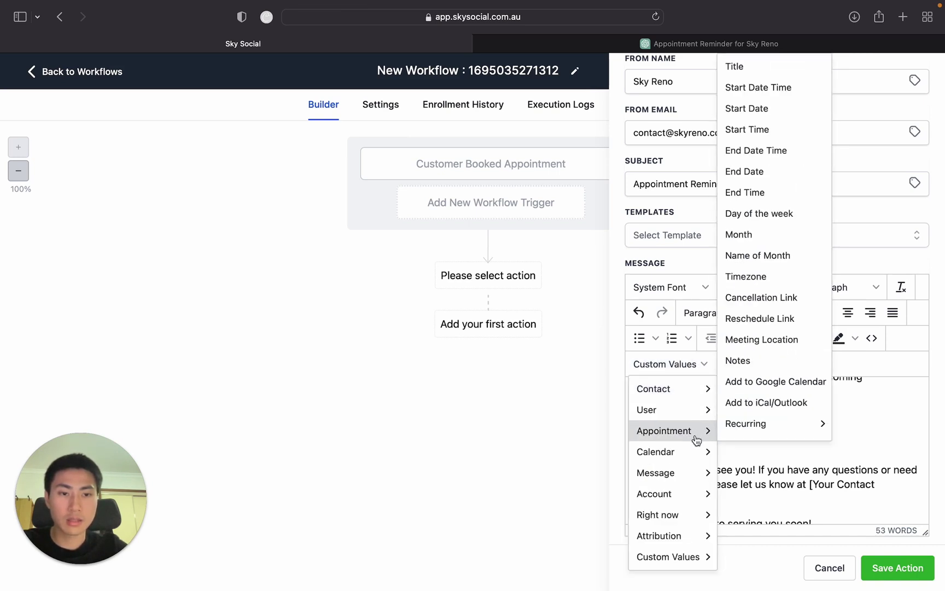
{"action": "left_click", "coordinate": [771, 340]}
{"action": "scroll", "coordinate": [787, 437], "scroll_direction": "down", "scroll_amount": 2}
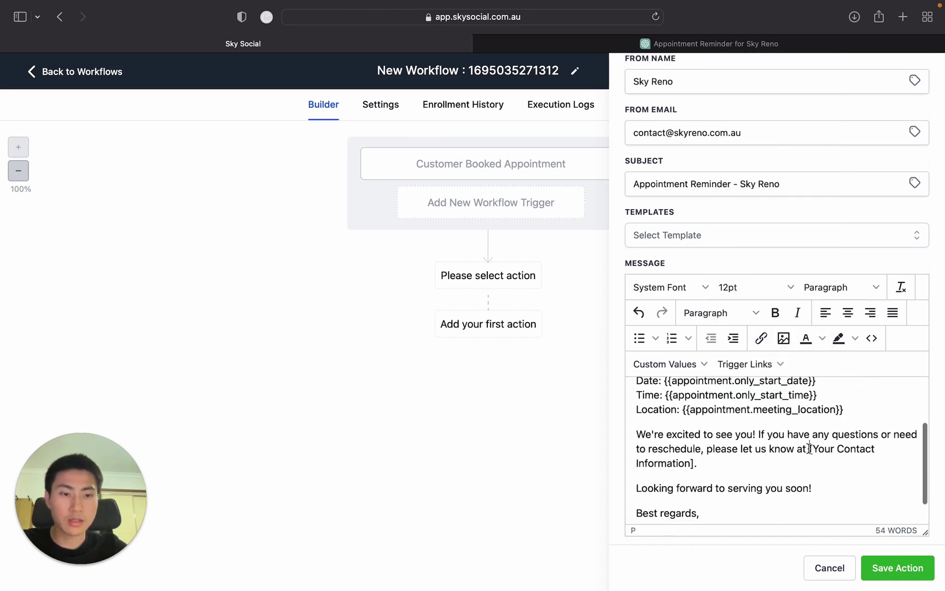
Delete the [Your Contact Information] placeholder from the reminder email.
{"action": "left_click_drag", "start_coordinate": [809, 448], "coordinate": [693, 463]}
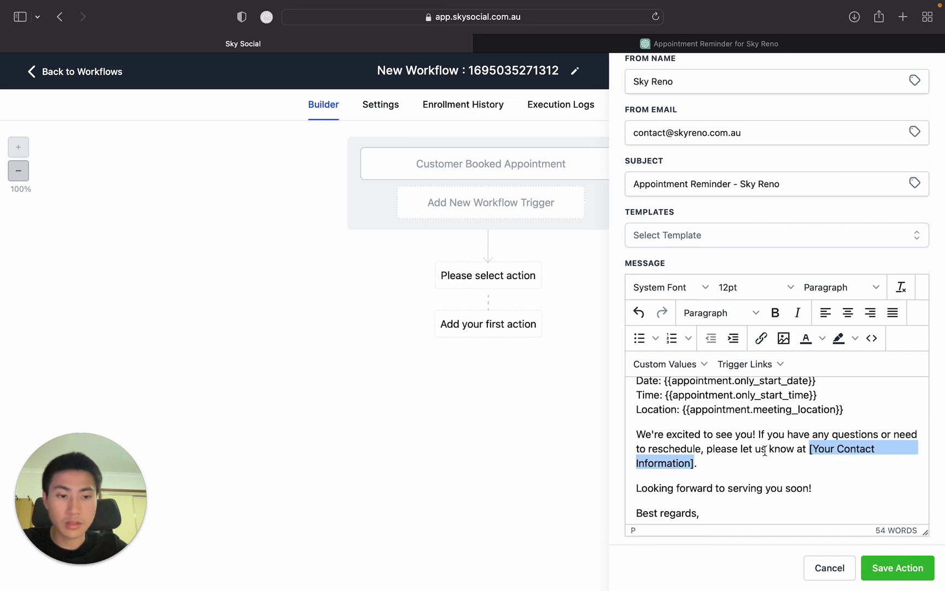
{"action": "key", "text": "BackSpace"}
{"action": "key", "text": "BackSpace"}
{"action": "key", "text": "BackSpace"}
{"action": "scroll", "coordinate": [824, 463], "scroll_direction": "down", "scroll_amount": 1}
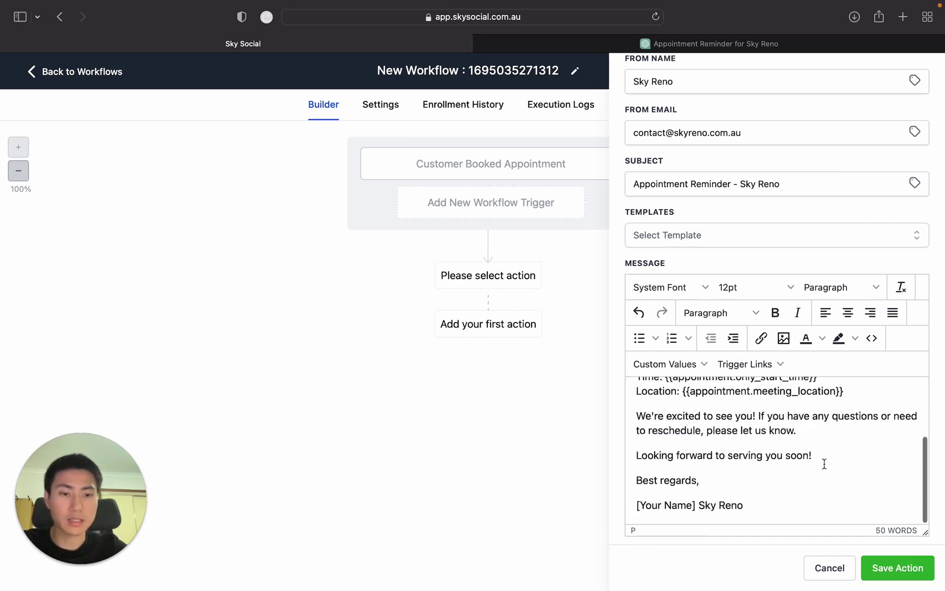
Replace [Your Name] with the sender's first name, with Sky Reno on the next line.
{"action": "left_click_drag", "start_coordinate": [693, 503], "coordinate": [563, 504]}
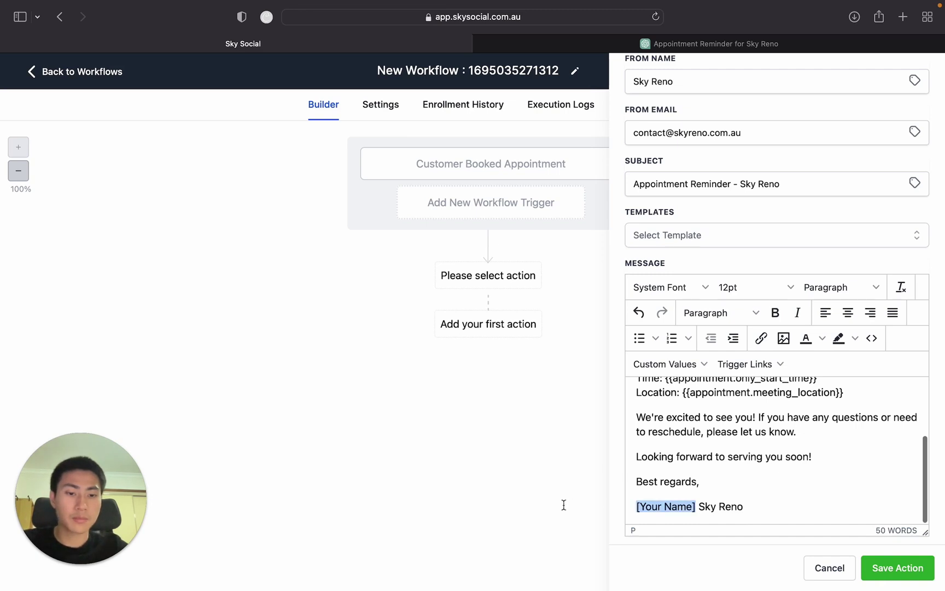
{"action": "type", "text": "Jackie"}
{"action": "key", "text": "shift+Return"}
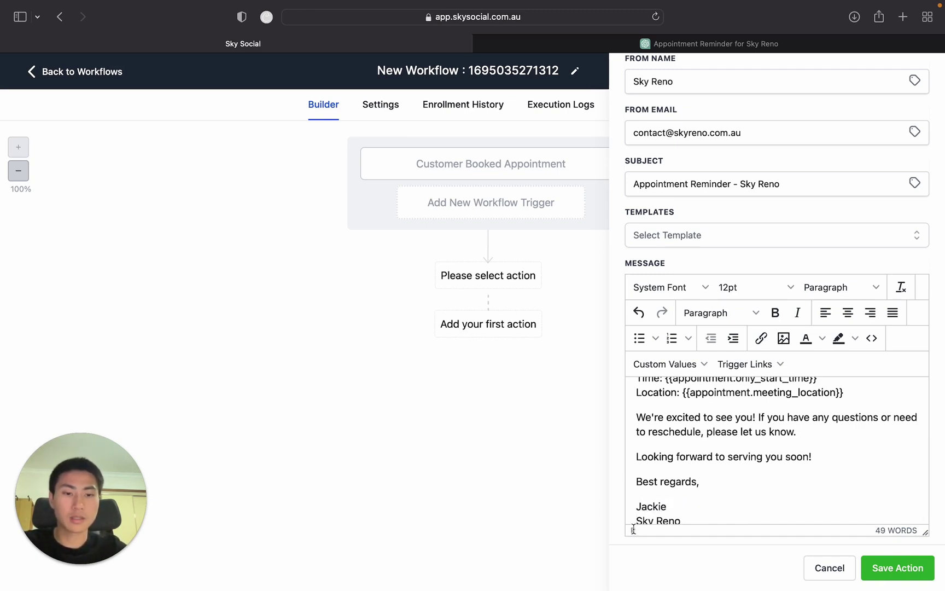
{"action": "scroll", "coordinate": [743, 489], "scroll_direction": "down", "scroll_amount": 1}
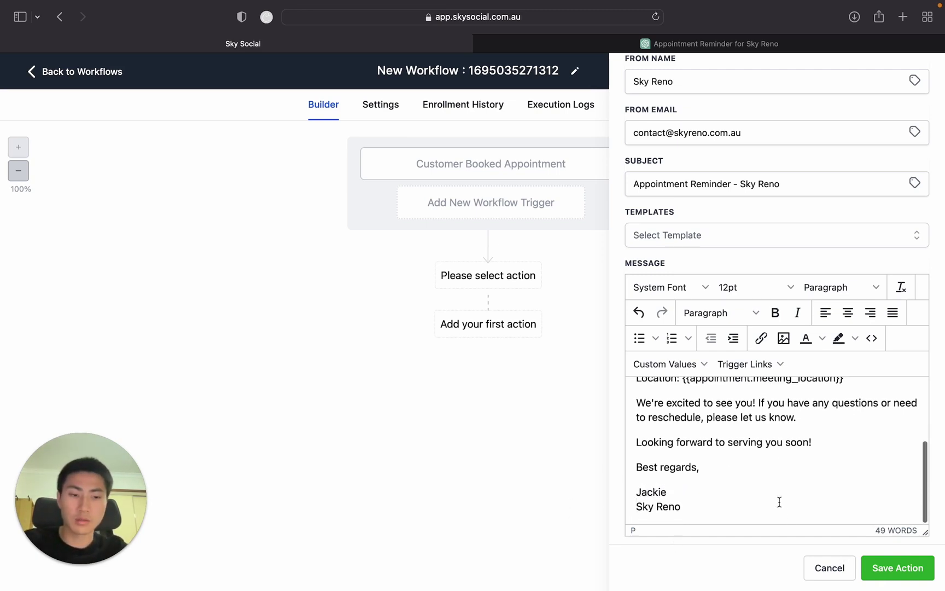
{"action": "key", "text": "super+a"}
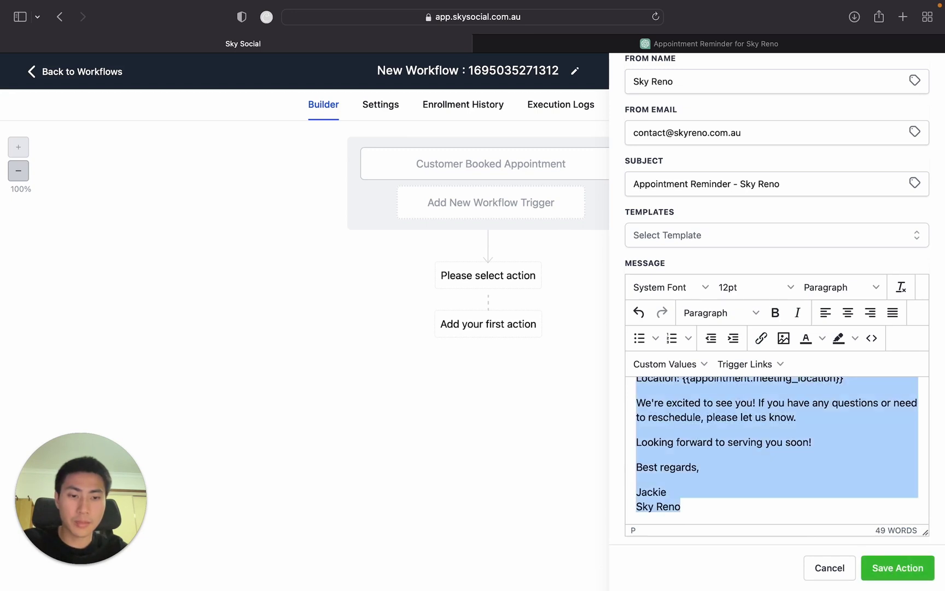
{"action": "left_click", "coordinate": [762, 491]}
{"action": "scroll", "coordinate": [788, 470], "scroll_direction": "up", "scroll_amount": 5}
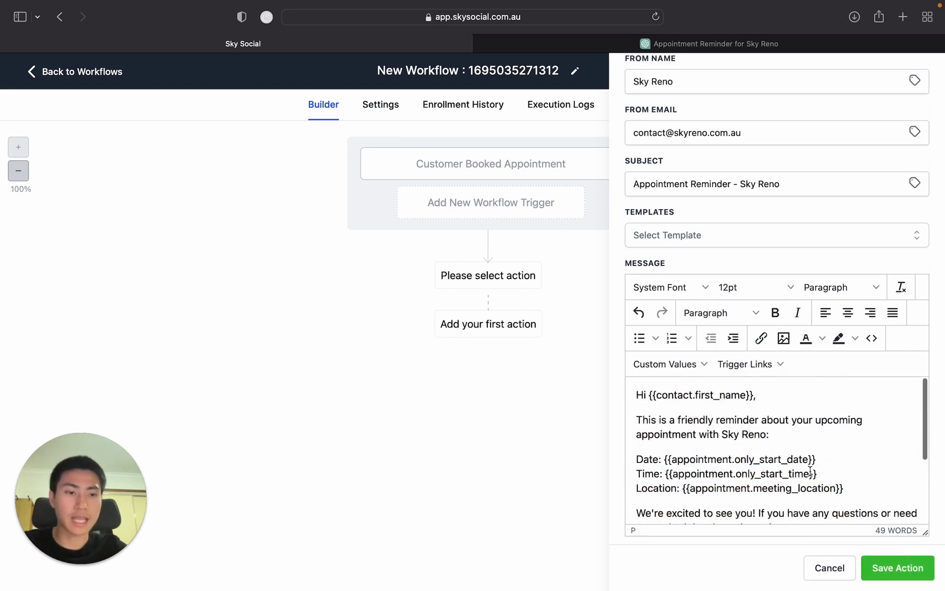
Save the reminder Email step and add a Send SMS action after it.
{"action": "left_click", "coordinate": [896, 571]}
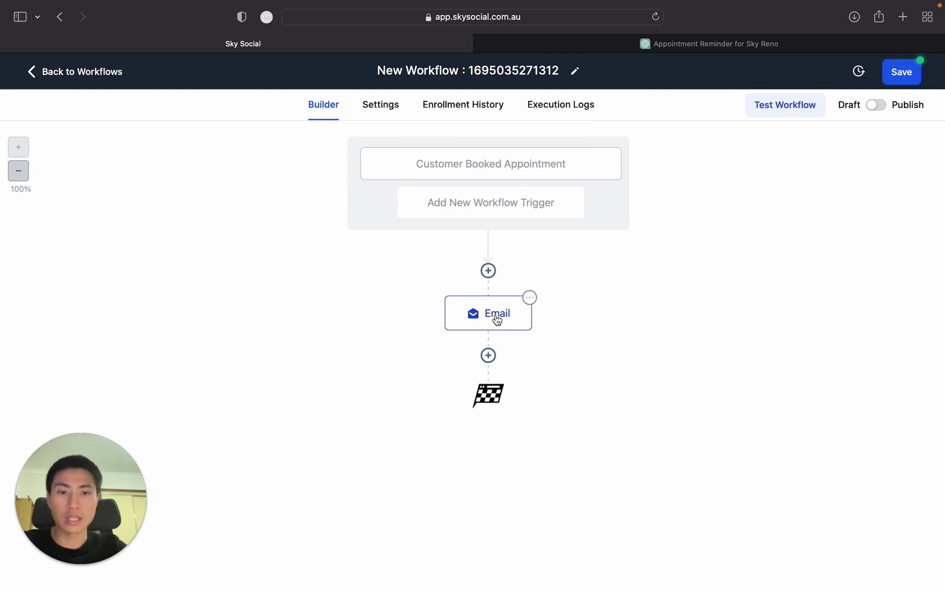
{"action": "left_click", "coordinate": [487, 355]}
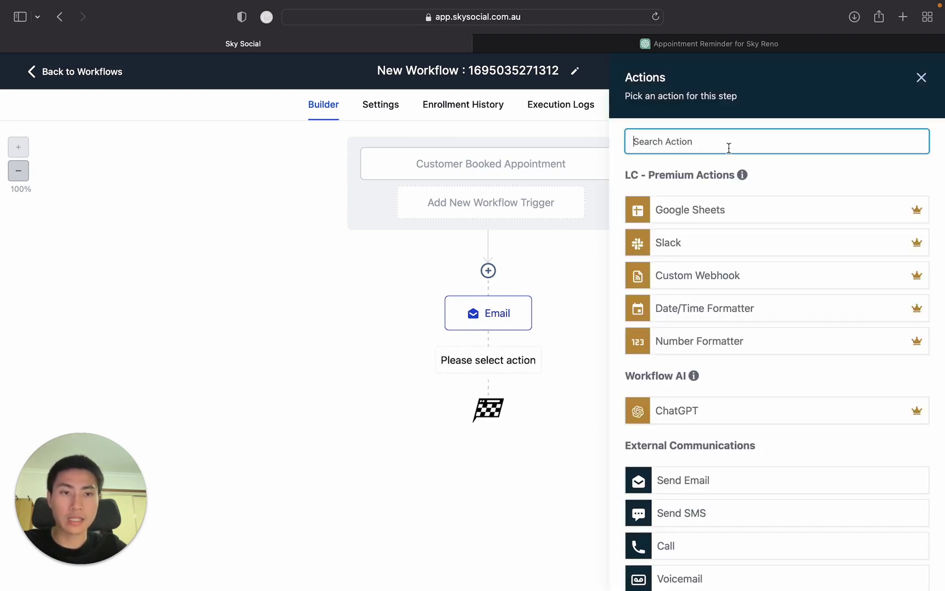
{"action": "type", "text": "sms"}
{"action": "left_click", "coordinate": [716, 203]}
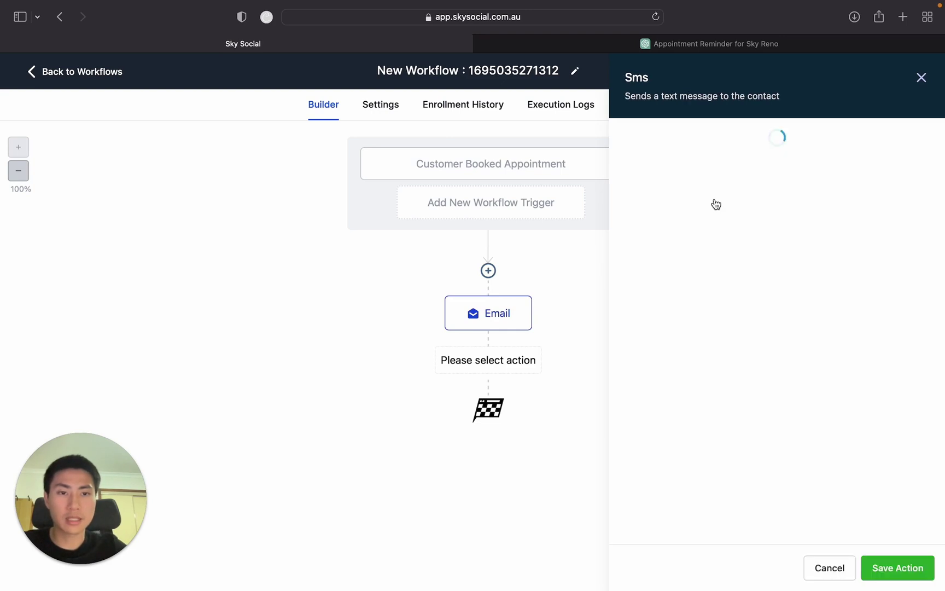
Paste the same appointment reminder text into the SMS message and save the step.
{"action": "left_click", "coordinate": [729, 333]}
{"action": "type", "text": "Hi {{contact.first_name}},  This is a friendly reminder about your upcoming appointment with Sky Reno:  Date: {{appointment.only_start_date}} Time: {{appointment.only_start_time}} Location: {{appointment.meeting_location}}  We're excited to see you! If you have any questions or need to reschedule, please let us know.  Looking forward to serving you soon!  Best regards,  Jackie Sky Reno"}
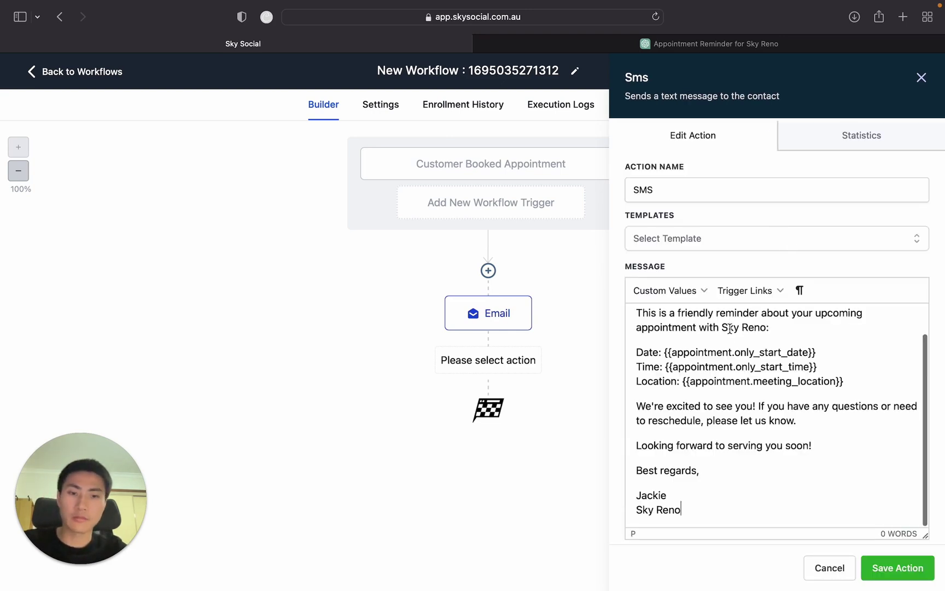
{"action": "scroll", "coordinate": [730, 328], "scroll_direction": "up", "scroll_amount": 3}
{"action": "scroll", "coordinate": [729, 328], "scroll_direction": "down", "scroll_amount": 2}
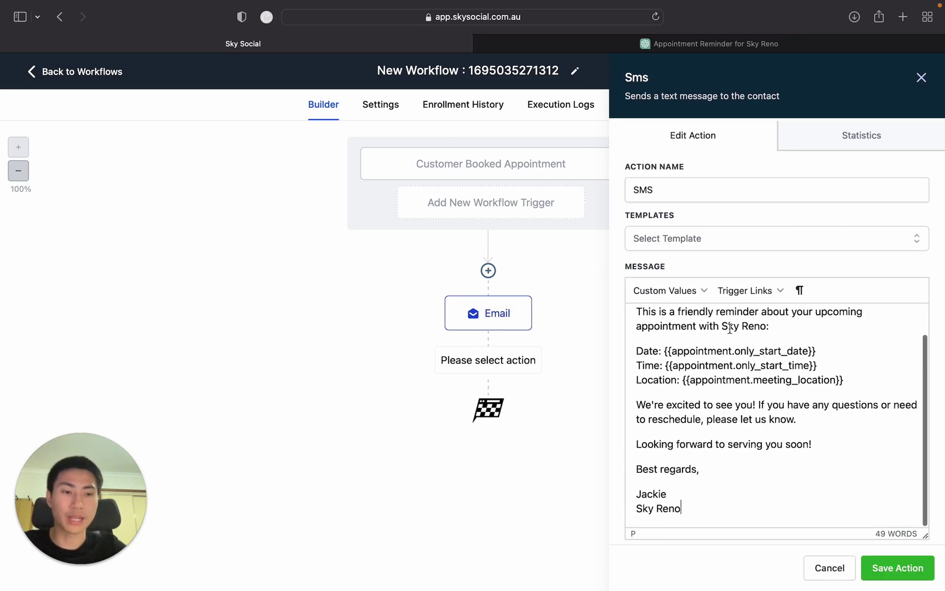
{"action": "left_click", "coordinate": [872, 562]}
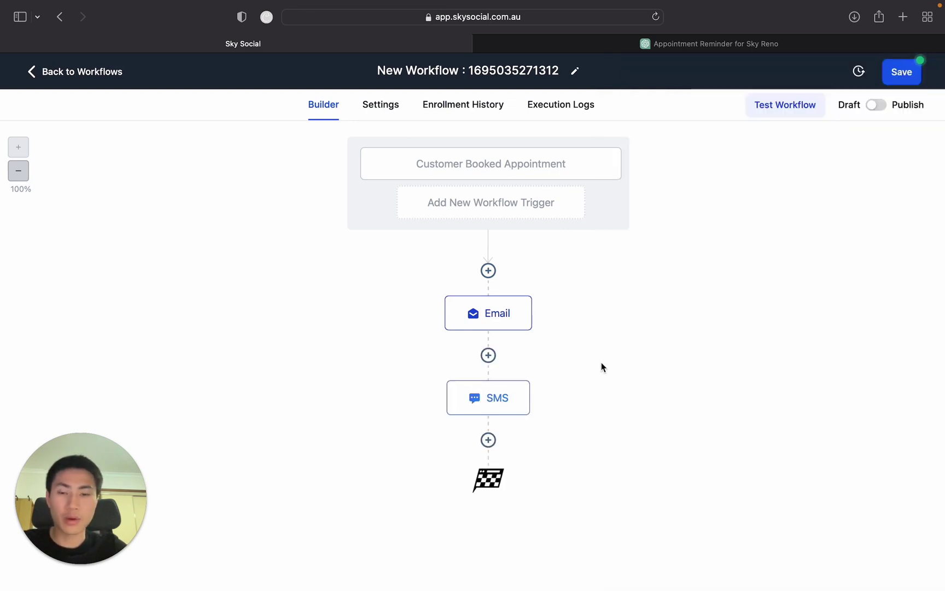
{"action": "left_click", "coordinate": [489, 440]}
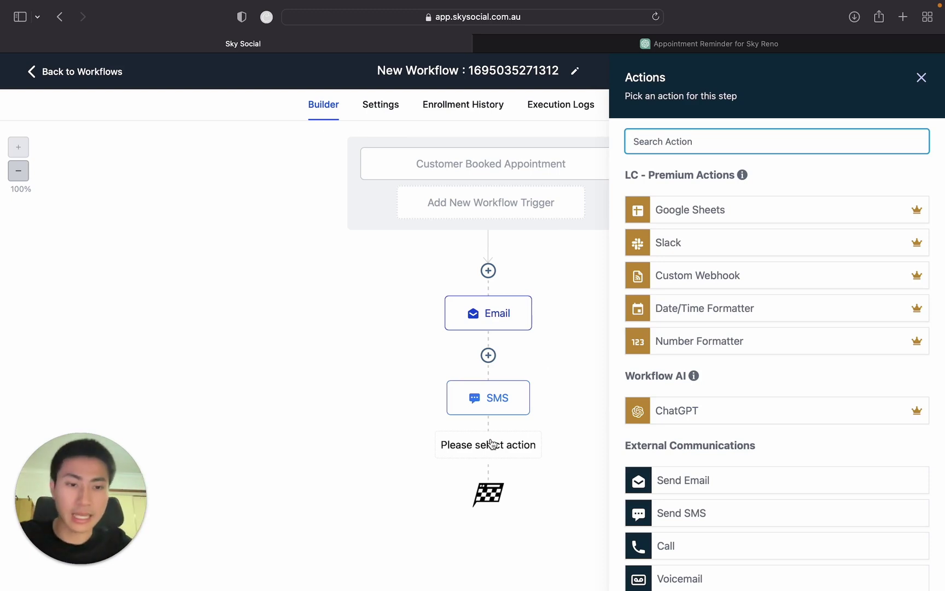
Cancel the stray step and discard a Wait mistakenly added before the Email.
{"action": "left_click", "coordinate": [921, 78]}
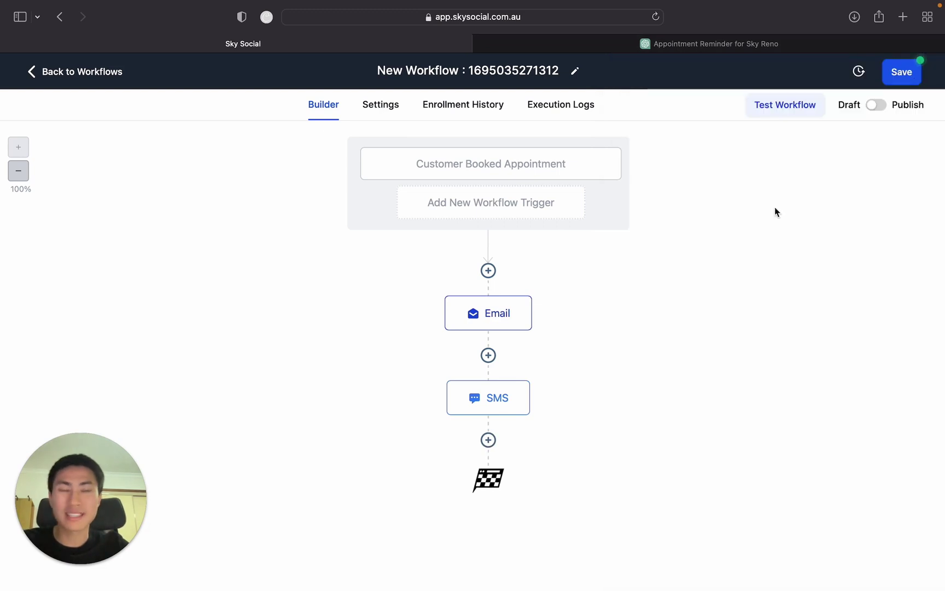
{"action": "left_click", "coordinate": [487, 270]}
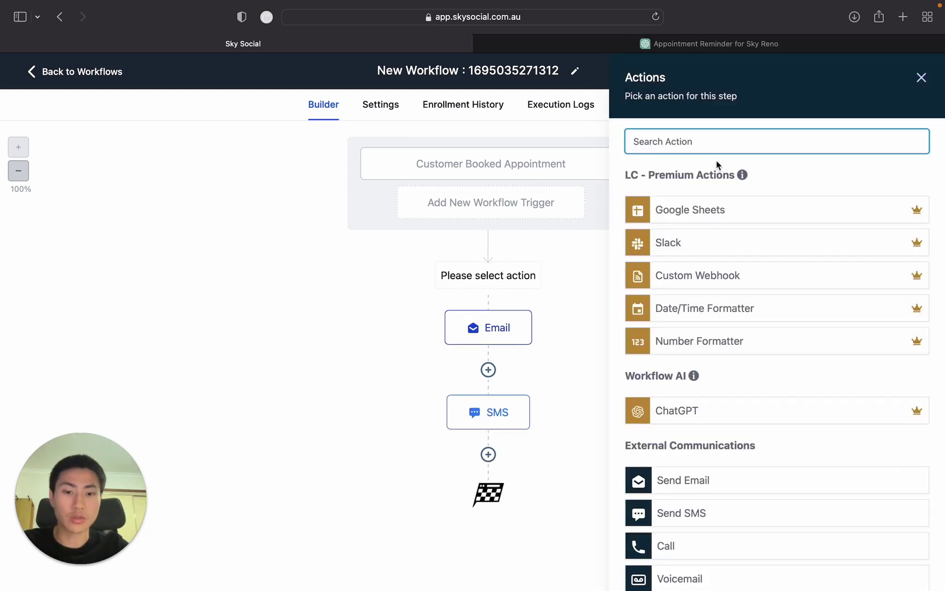
{"action": "type", "text": "wait"}
{"action": "left_click", "coordinate": [787, 213]}
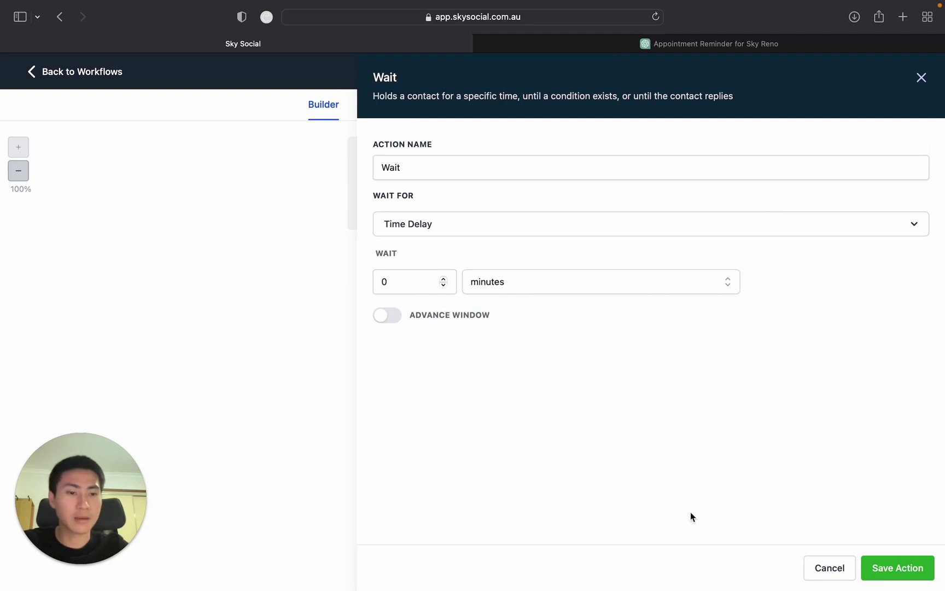
{"action": "left_click", "coordinate": [823, 567]}
Add a Wait after the SMS set to Event / Appointment time, 1 day Before.
{"action": "left_click", "coordinate": [487, 441]}
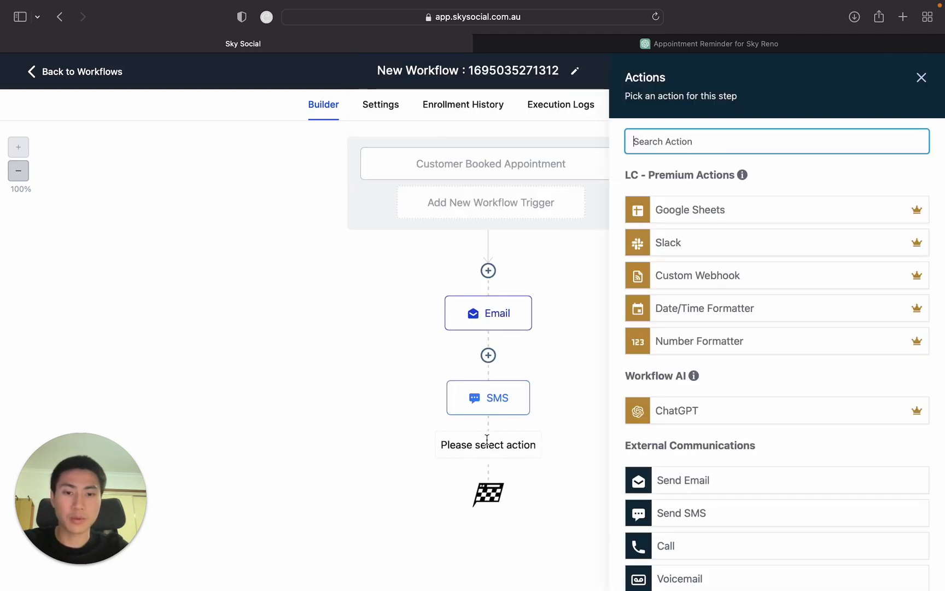
{"action": "type", "text": "wait"}
{"action": "left_click", "coordinate": [724, 201]}
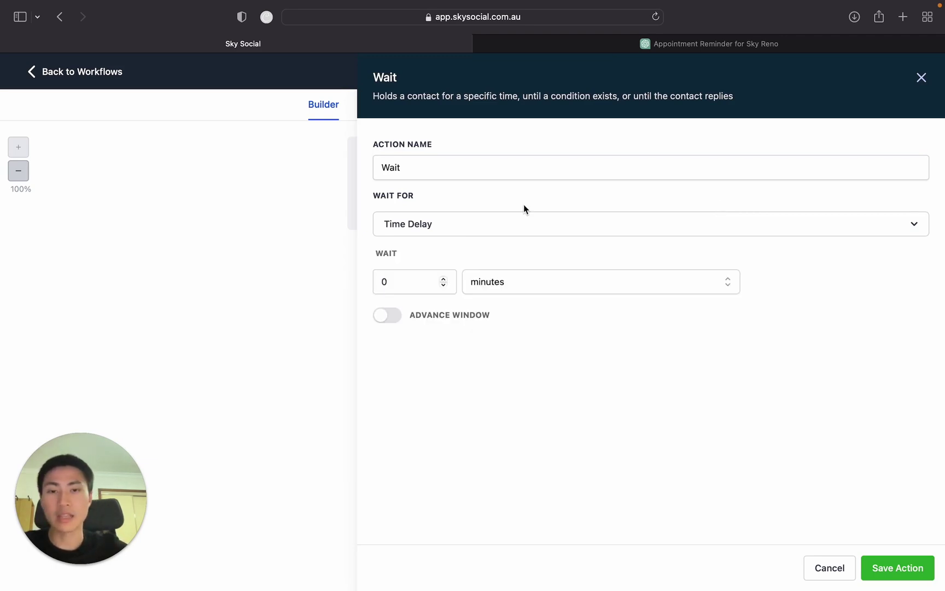
{"action": "left_click", "coordinate": [511, 236]}
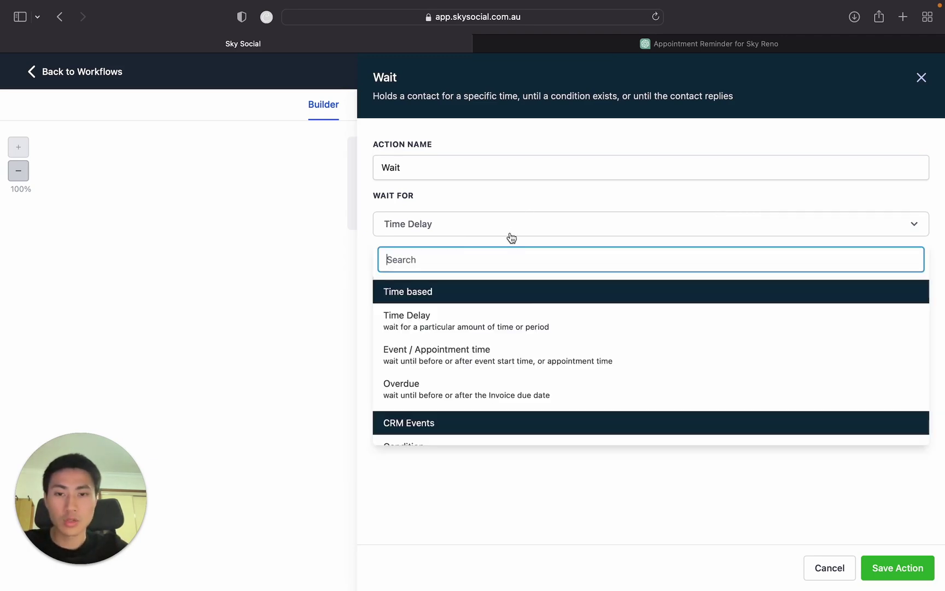
{"action": "left_click", "coordinate": [518, 353]}
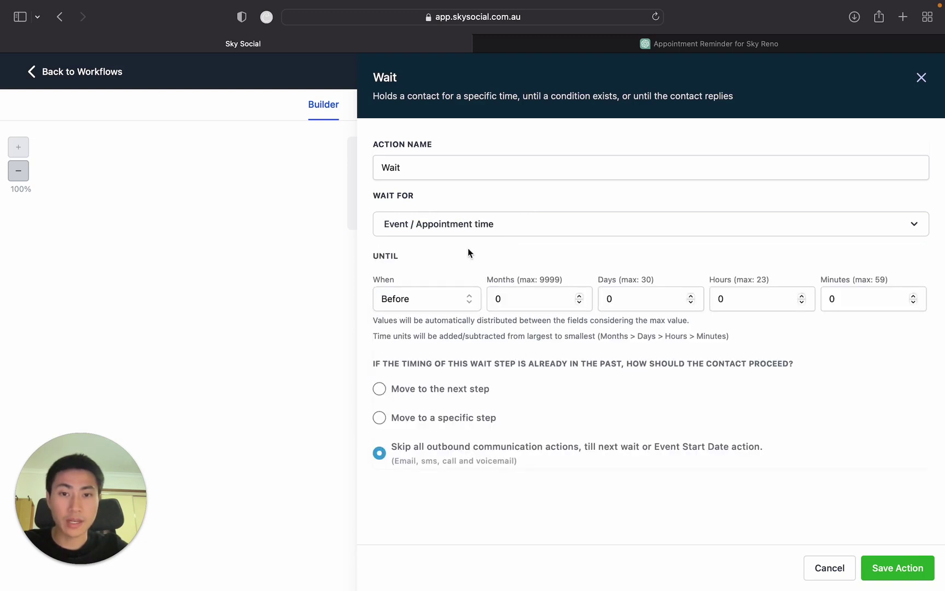
{"action": "left_click", "coordinate": [555, 305]}
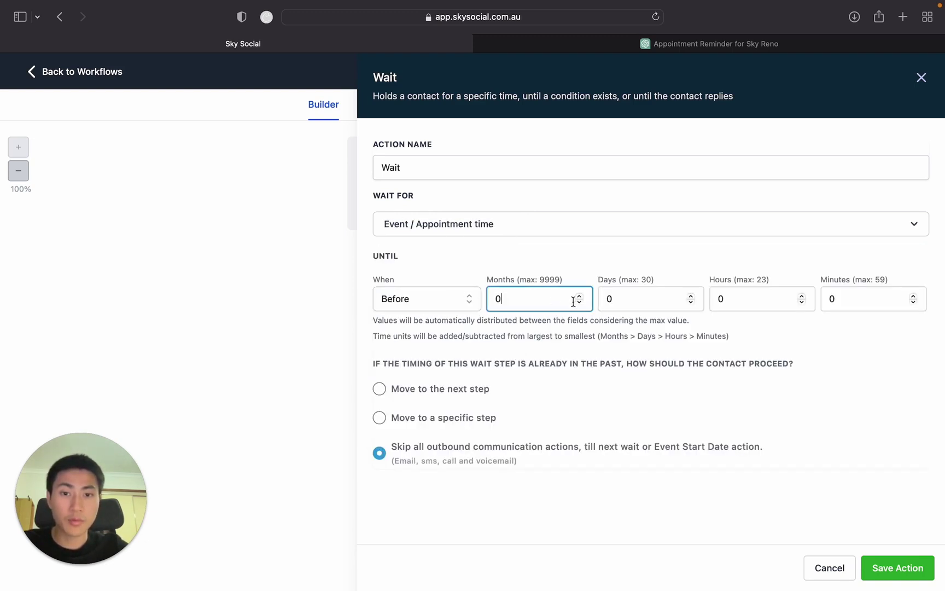
{"action": "key", "text": "BackSpace"}
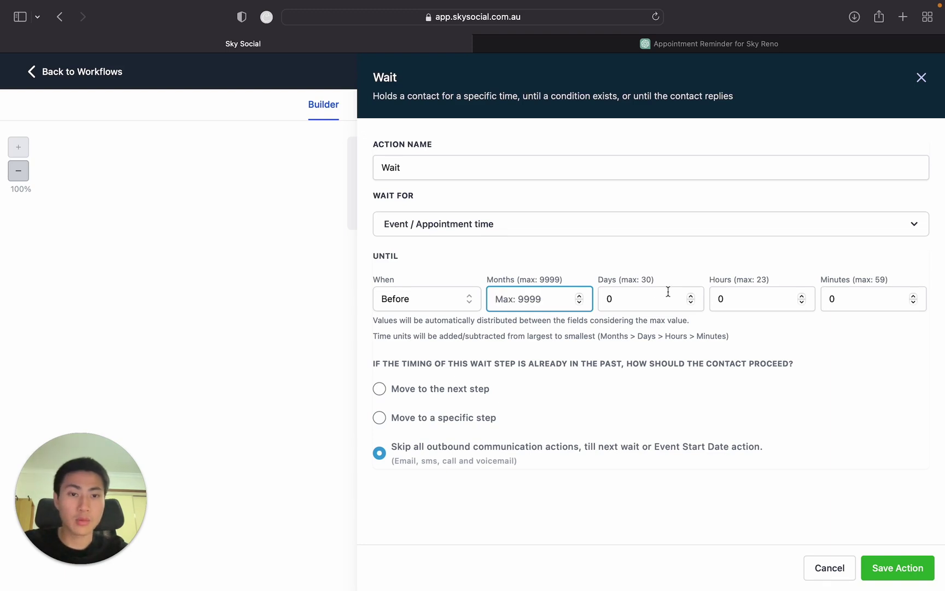
{"action": "left_click", "coordinate": [609, 299]}
{"action": "type", "text": "1"}
{"action": "key", "text": "BackSpace"}
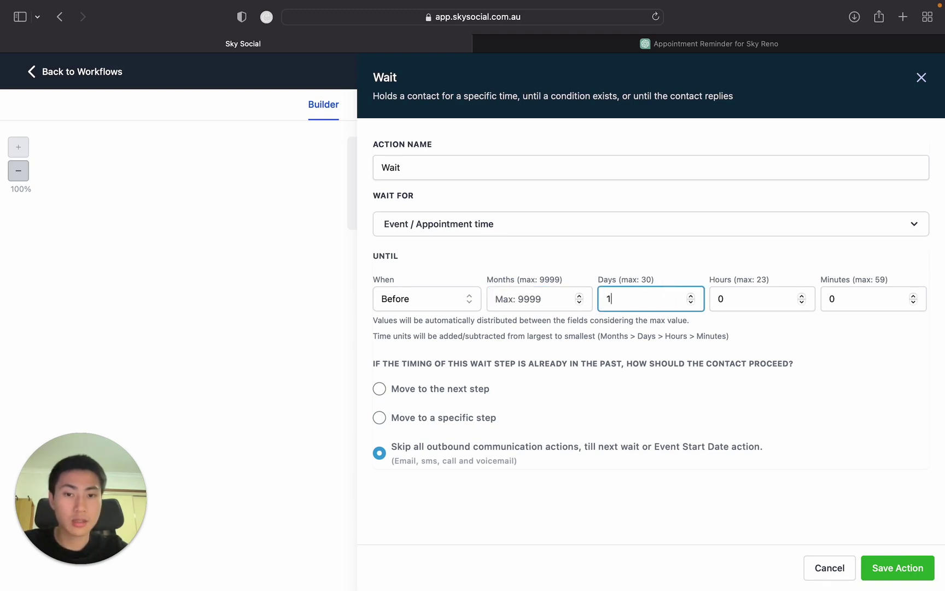
{"action": "left_click", "coordinate": [446, 334]}
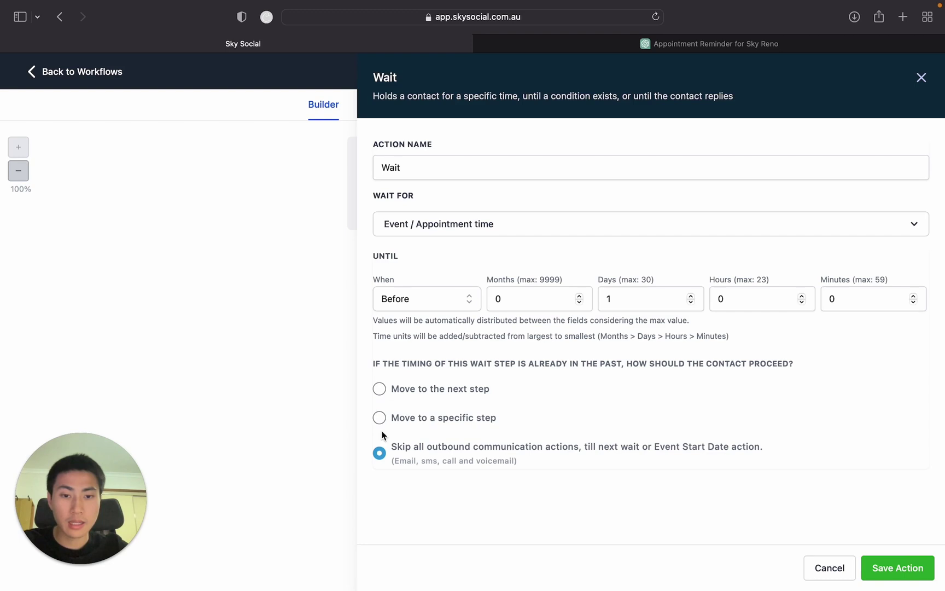
Save the Wait step and add a Send Email action after it.
{"action": "left_click", "coordinate": [897, 567]}
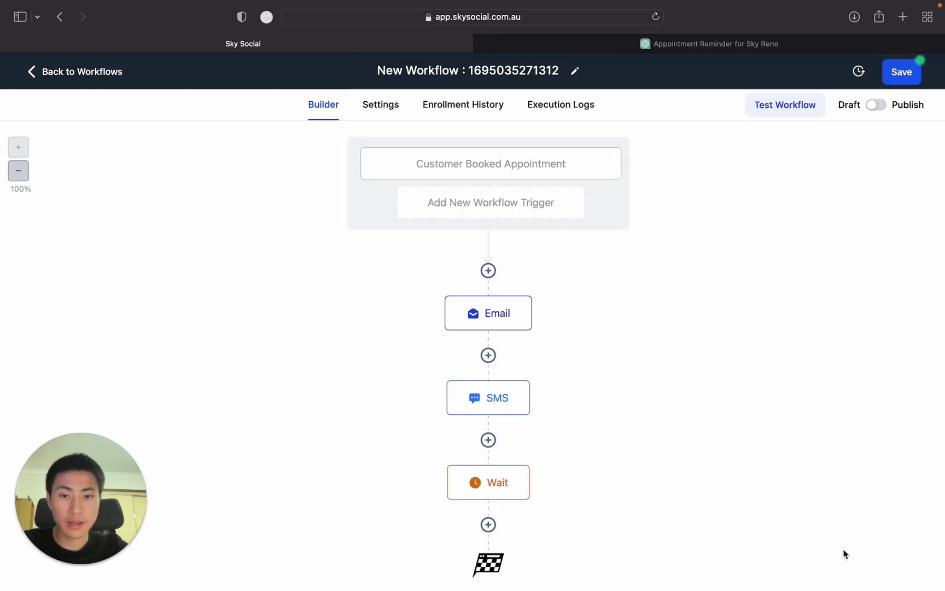
{"action": "scroll", "coordinate": [632, 406], "scroll_direction": "down", "scroll_amount": 1}
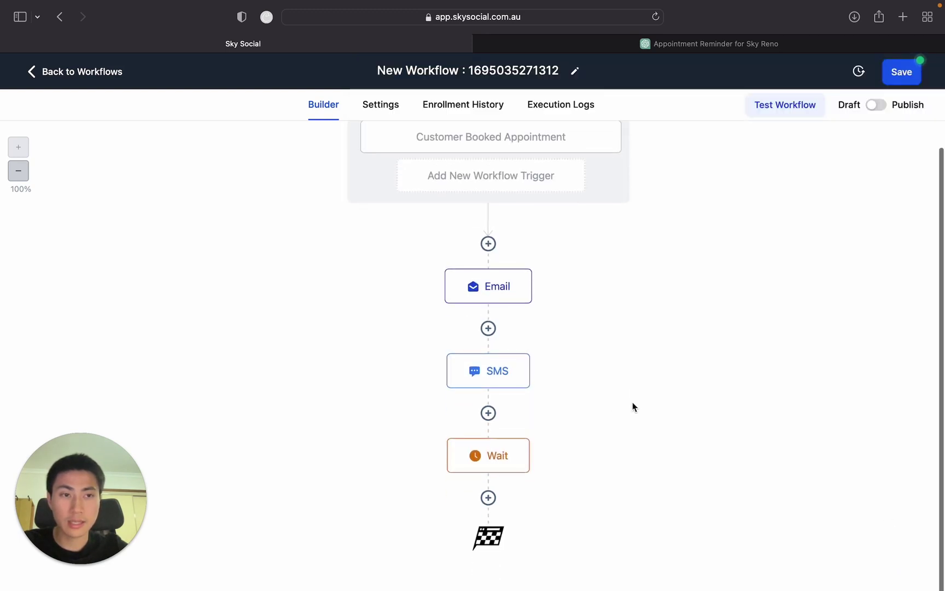
{"action": "left_click", "coordinate": [488, 497]}
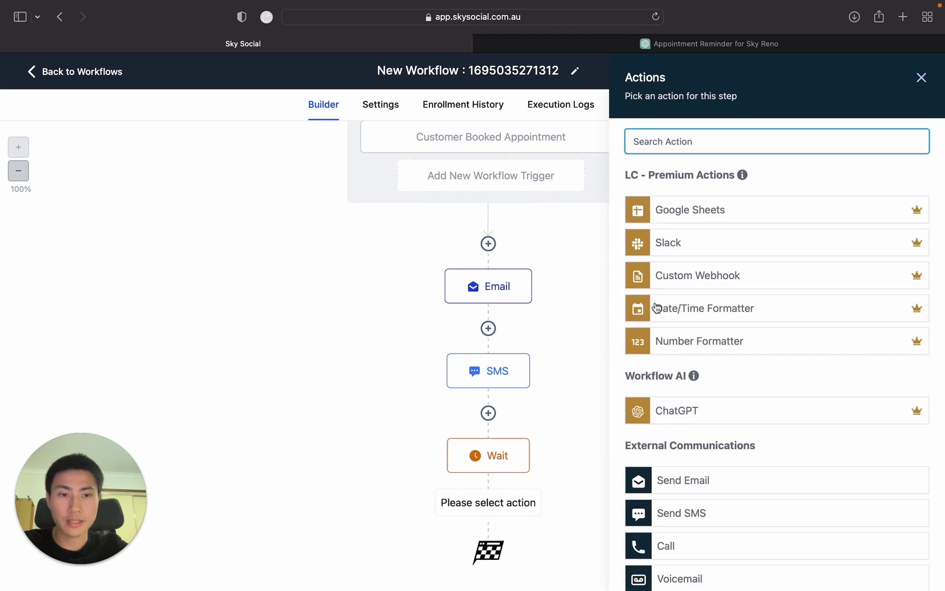
{"action": "type", "text": "ema"}
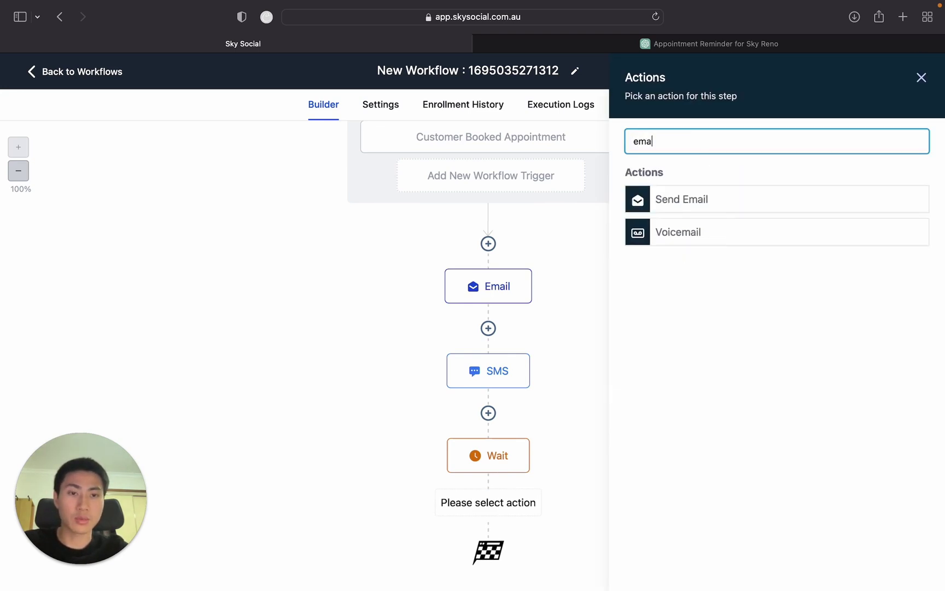
{"action": "left_click", "coordinate": [706, 200]}
Set the From Name to 'Sky Reno' and From Email to the business contact address.
{"action": "left_click", "coordinate": [706, 244]}
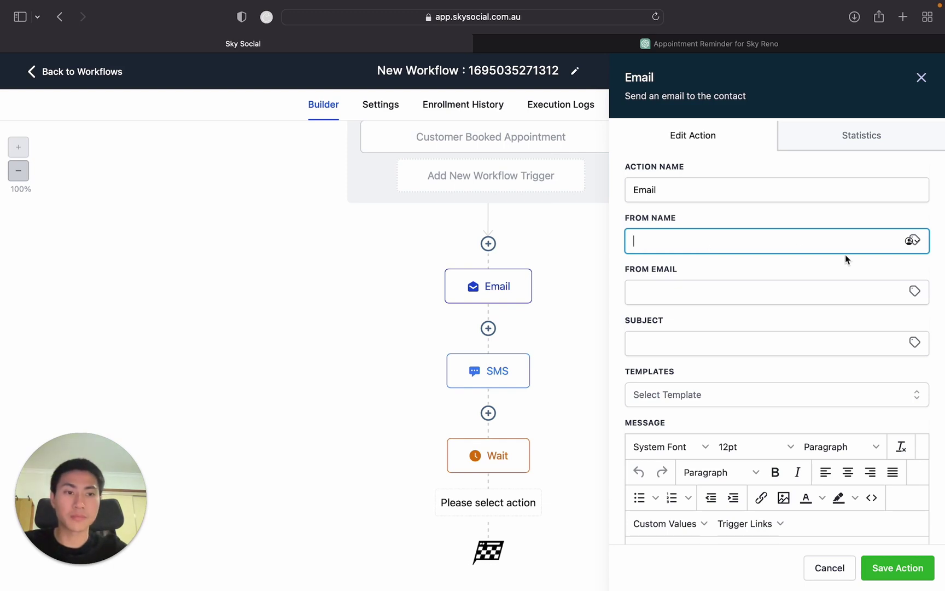
{"action": "type", "text": "Sky Reno"}
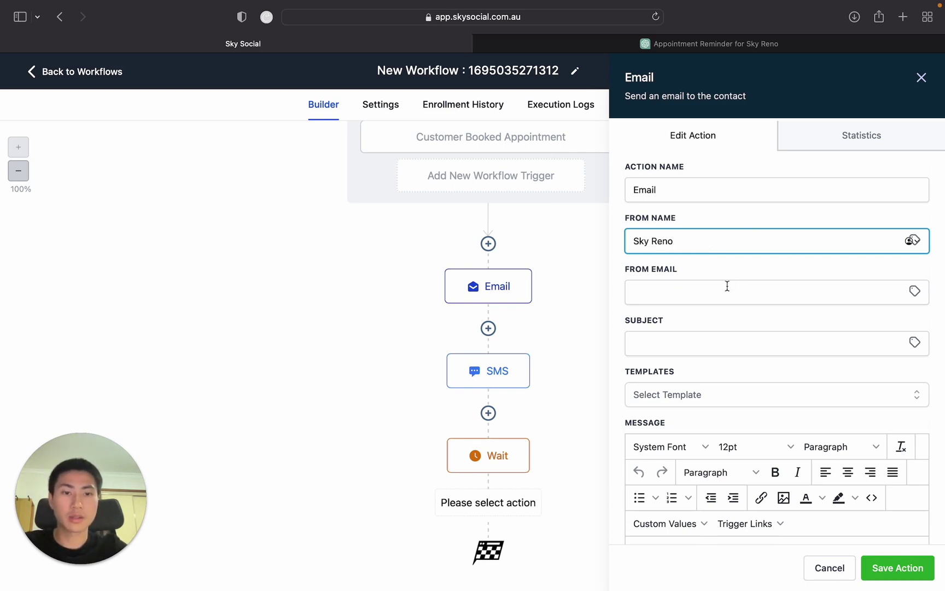
{"action": "left_click", "coordinate": [725, 287]}
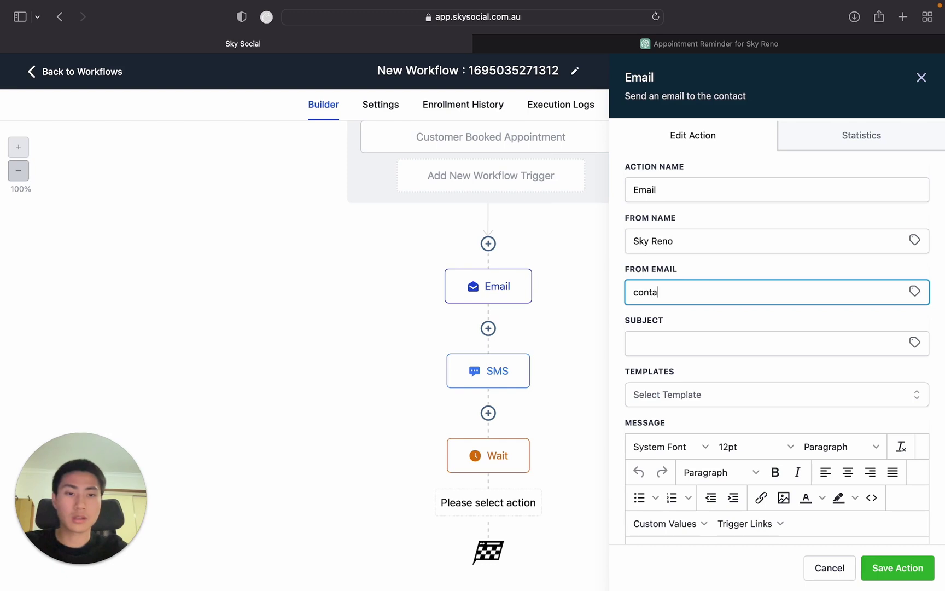
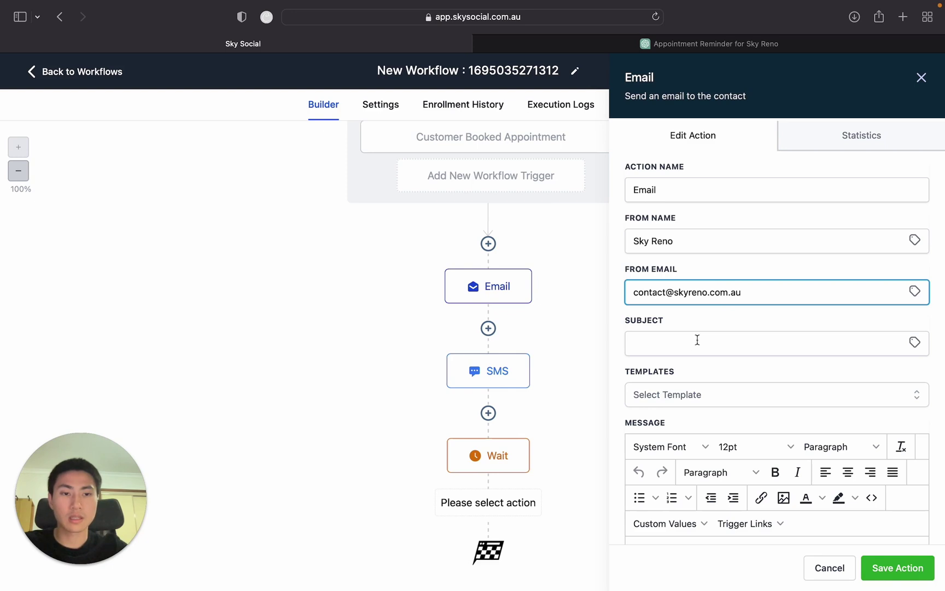
Set the email subject to 'YOUR APPOINTMENT IS IN 1 DAY'.
{"action": "left_click", "coordinate": [697, 337]}
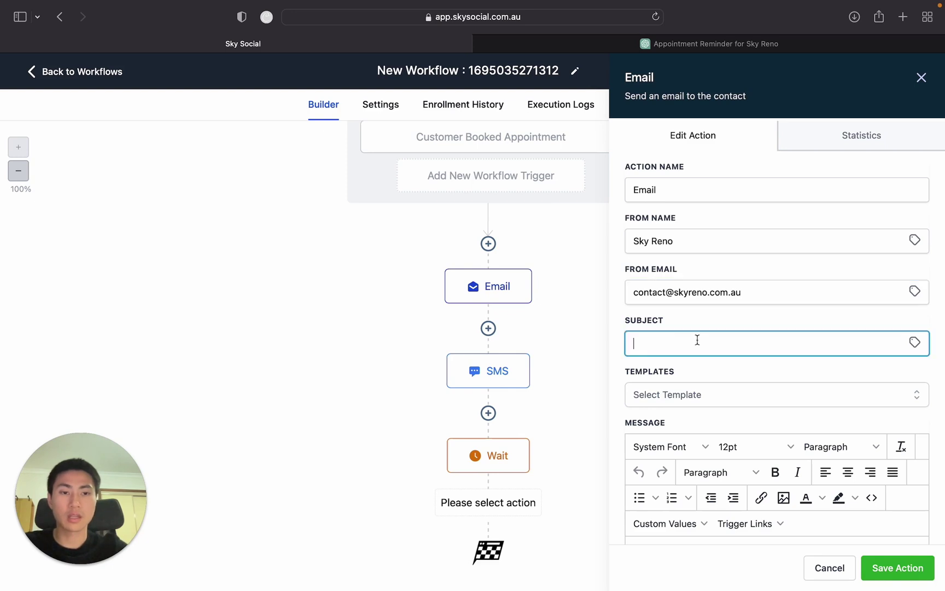
{"action": "type", "text": "1"}
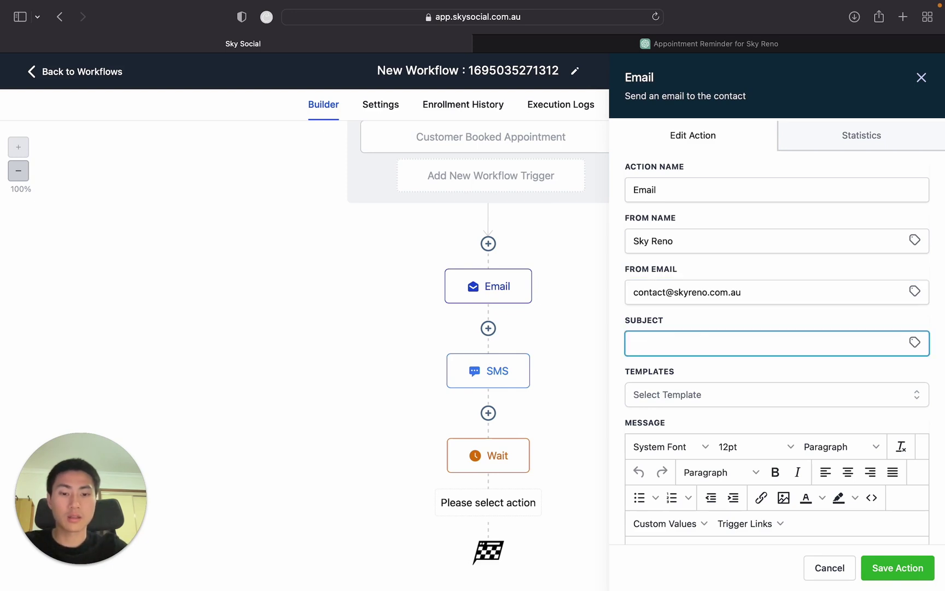
{"action": "type", "text": "OUR appt"}
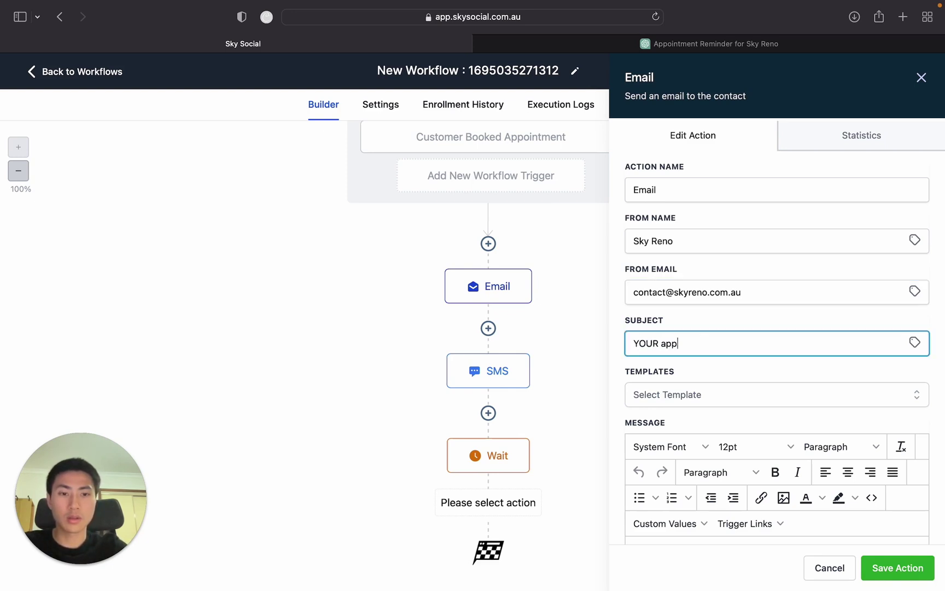
{"action": "key", "text": "BackSpace"}
{"action": "key", "text": "BackSpace"}
{"action": "key", "text": "BackSpace"}
{"action": "key", "text": "BackSpace"}
{"action": "type", "text": "APPOINTMENT IS IN "}
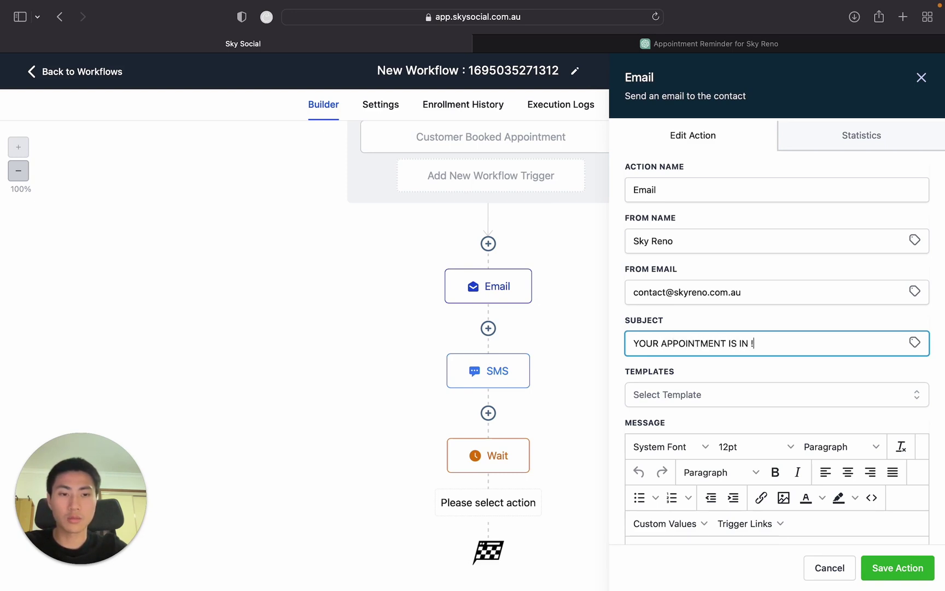
{"action": "type", "text": "1 DAY"}
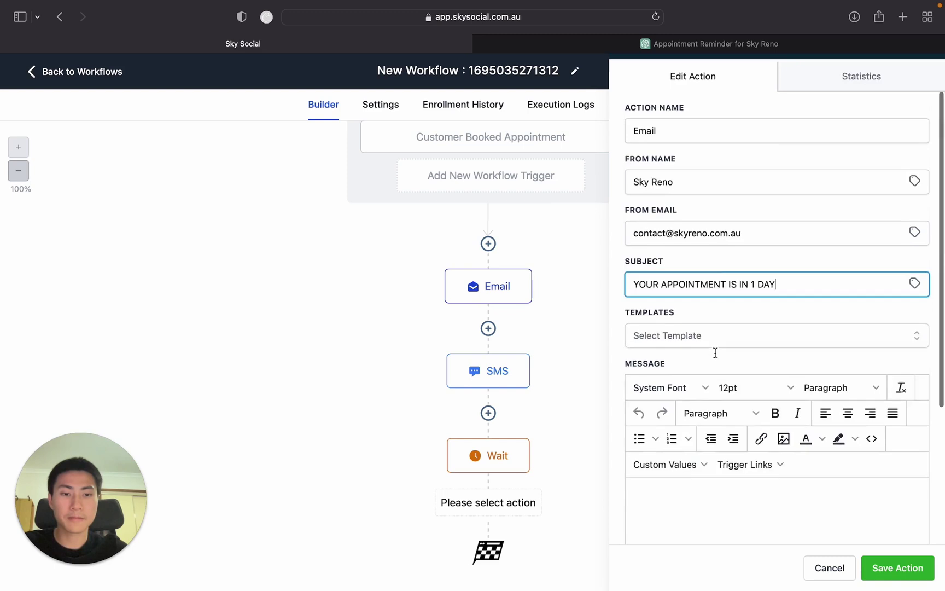
{"action": "scroll", "coordinate": [722, 350], "scroll_direction": "down", "scroll_amount": 3}
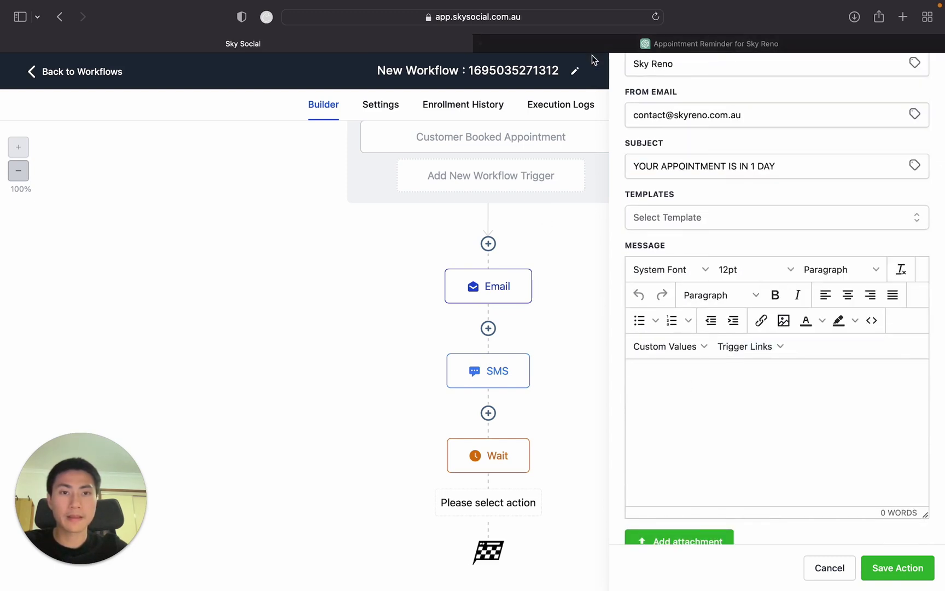
Paste the reminder into the message and change 'with Sky Reno:' to 'is in 1 day'.
{"action": "key", "text": "super+v"}
{"action": "scroll", "coordinate": [768, 409], "scroll_direction": "up", "scroll_amount": 5}
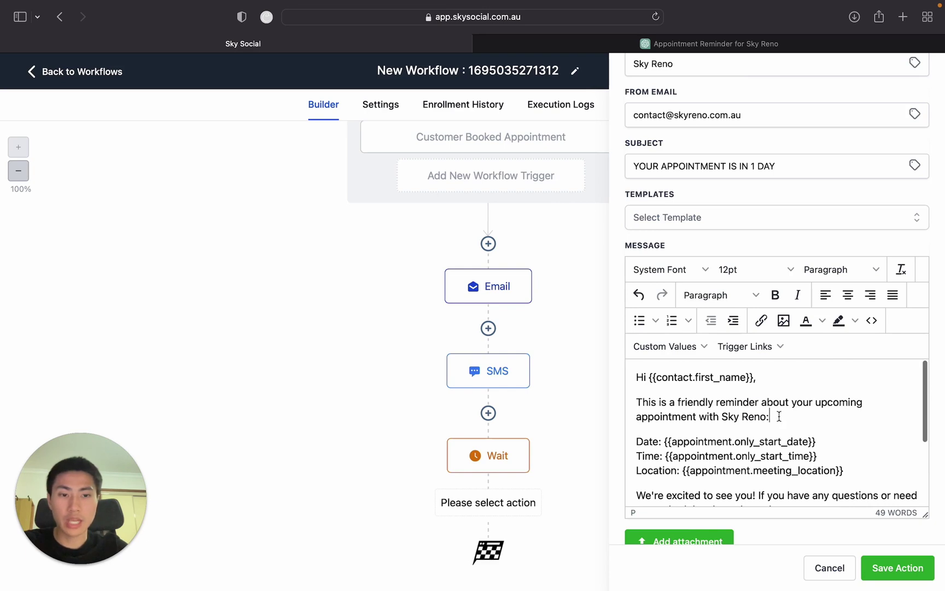
{"action": "left_click_drag", "start_coordinate": [770, 416], "coordinate": [703, 415]}
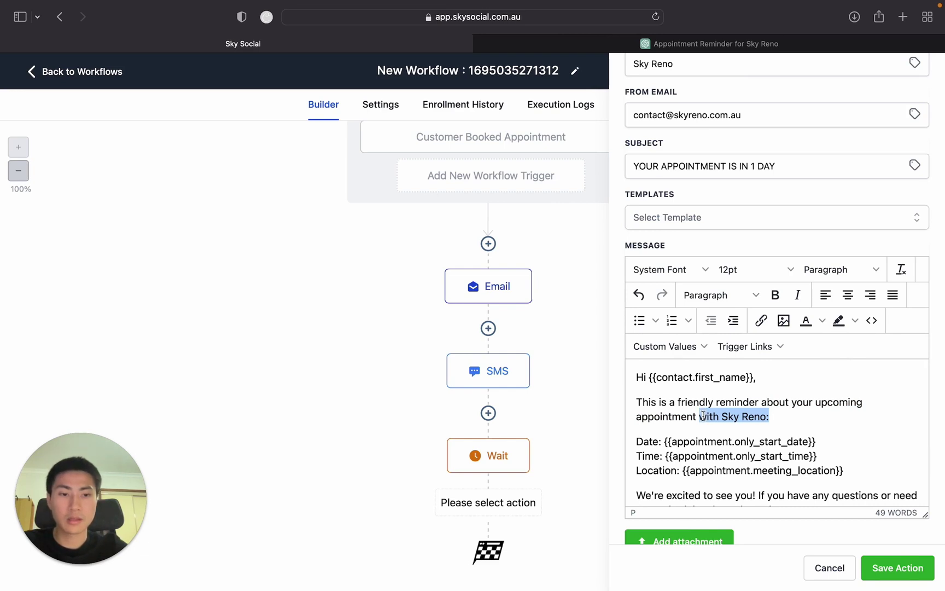
{"action": "type", "text": "is in 1 day"}
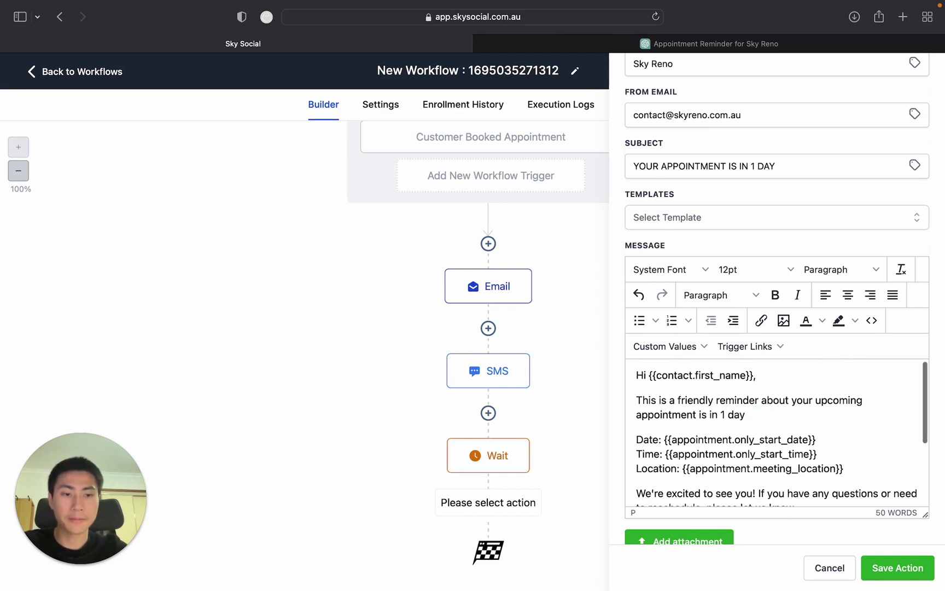
{"action": "scroll", "coordinate": [876, 490], "scroll_direction": "down", "scroll_amount": 4}
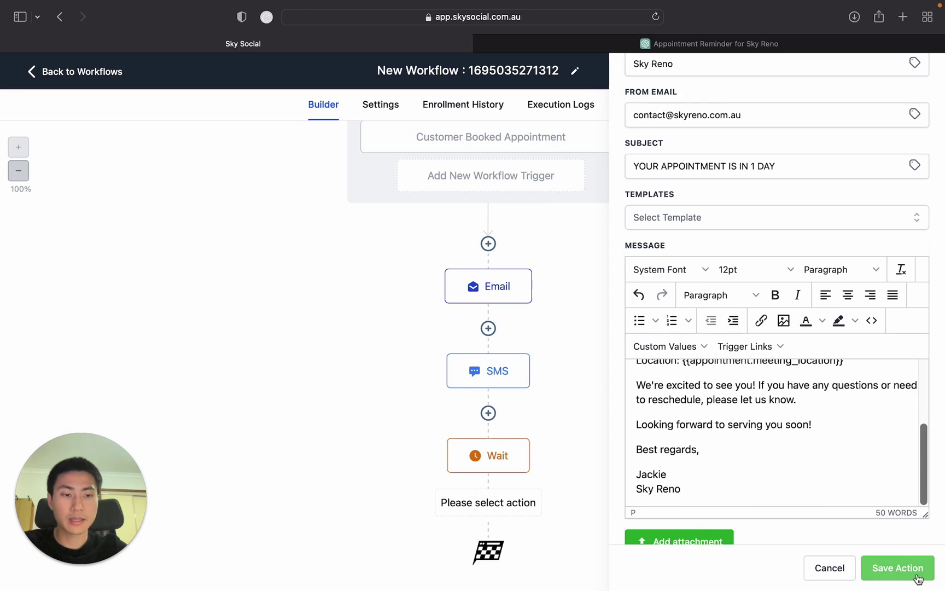
Select the full 1-day reminder message and save the second Email step.
{"action": "key", "text": "super+a"}
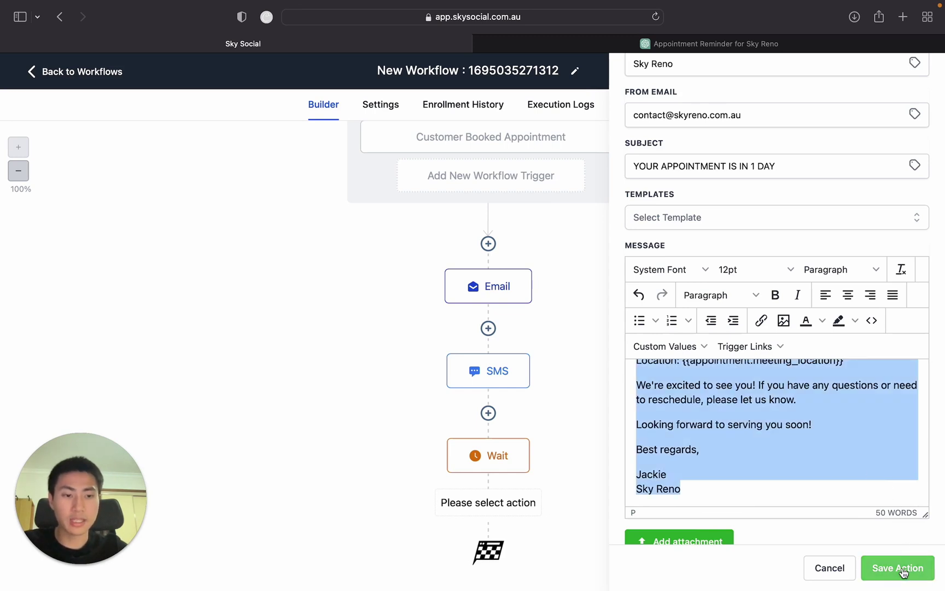
{"action": "left_click", "coordinate": [900, 567]}
{"action": "scroll", "coordinate": [667, 482], "scroll_direction": "down", "scroll_amount": 3}
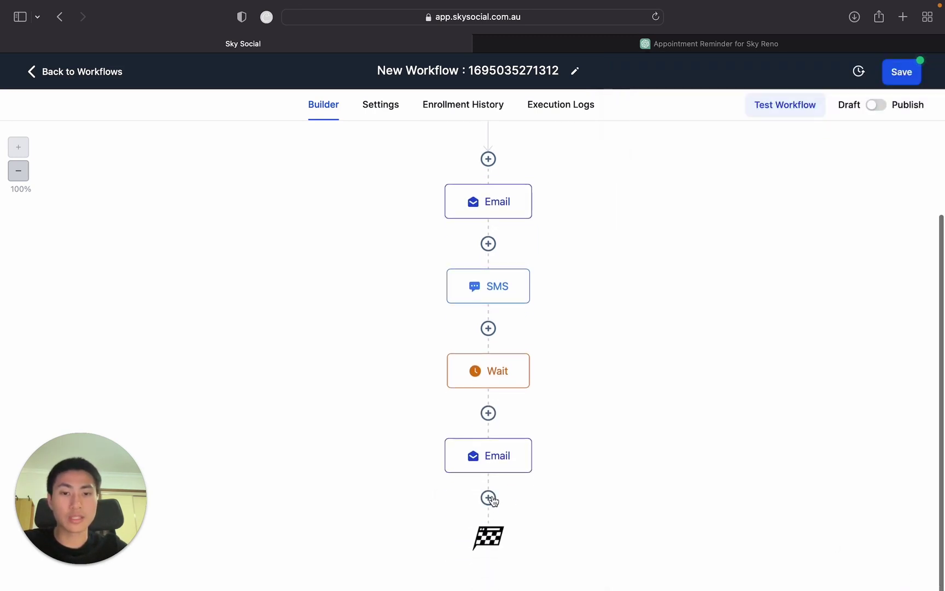
Add a Send SMS after the second Email with the copied 1-day reminder text, and save it.
{"action": "left_click", "coordinate": [488, 497]}
{"action": "type", "text": "sms"}
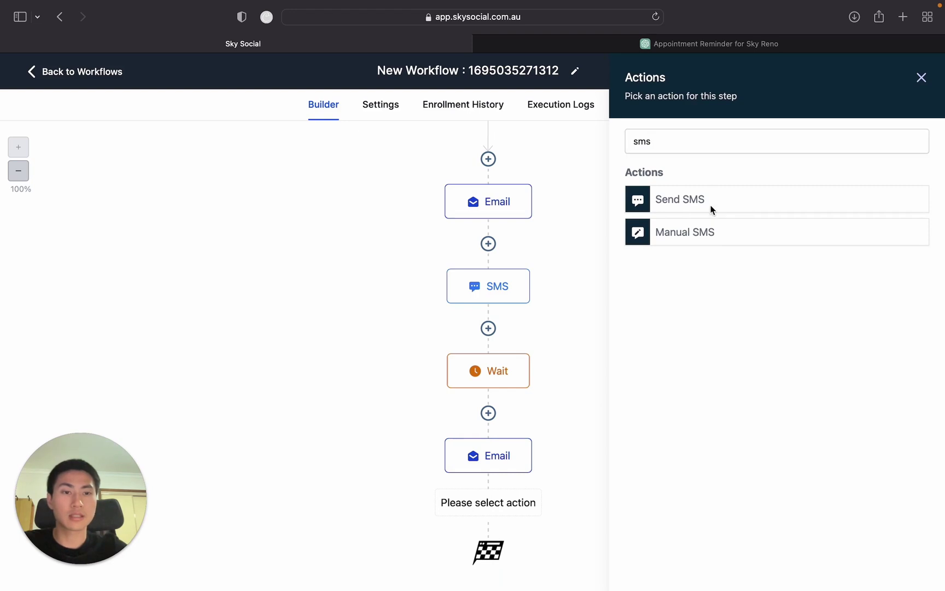
{"action": "left_click", "coordinate": [709, 205]}
{"action": "left_click", "coordinate": [713, 331]}
{"action": "type", "text": "This is a friendly reminder about your upcoming appointment is in 1 day  Date: {{appointment.only_start_date}} Time: {{appointment.only_start_time}} Location: {{appointment.meeting_location}}  We're excited to see you! If you have any questions or need to reschedule, please let us know.  Looking forward to serving you soon!  Best regards,  Jackie Sky Reno"}
{"action": "left_click", "coordinate": [897, 568]}
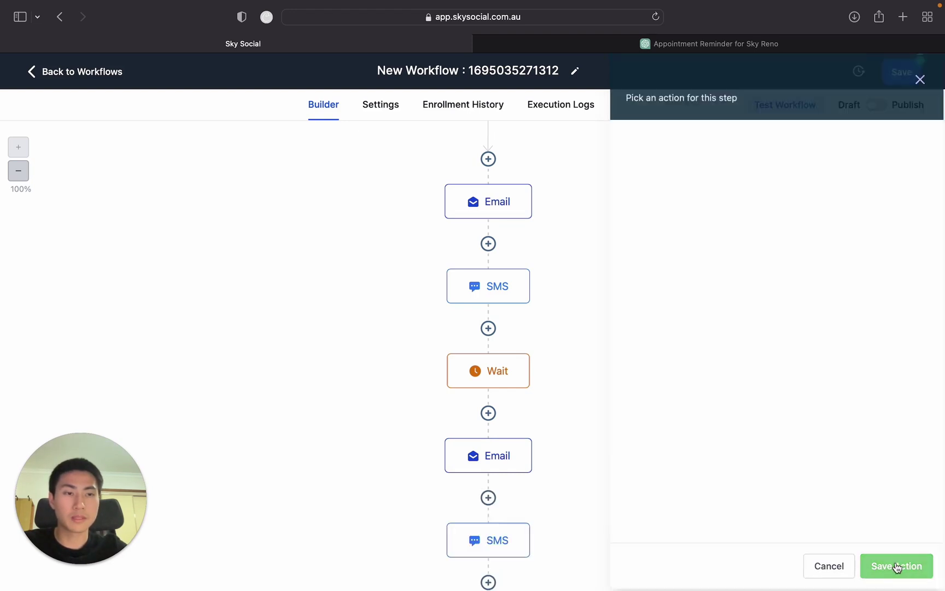
{"action": "scroll", "coordinate": [811, 386], "scroll_direction": "down", "scroll_amount": 3}
{"action": "scroll", "coordinate": [811, 384], "scroll_direction": "up", "scroll_amount": 3}
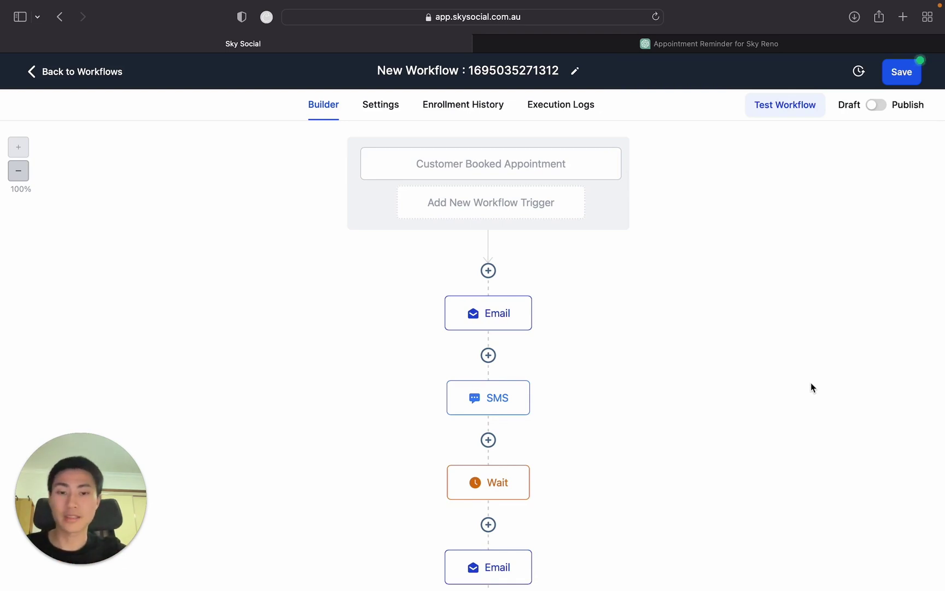
{"action": "scroll", "coordinate": [810, 386], "scroll_direction": "down", "scroll_amount": 3}
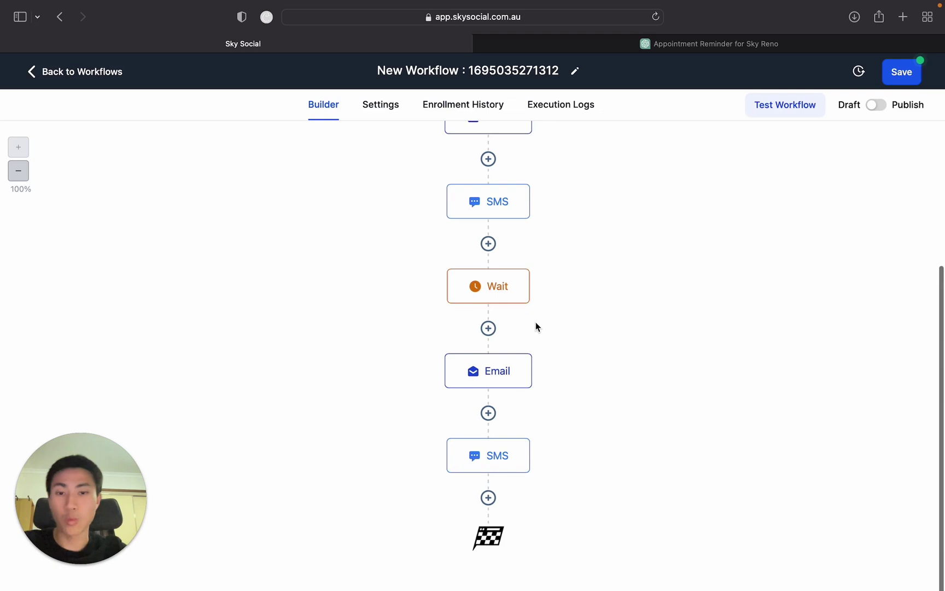